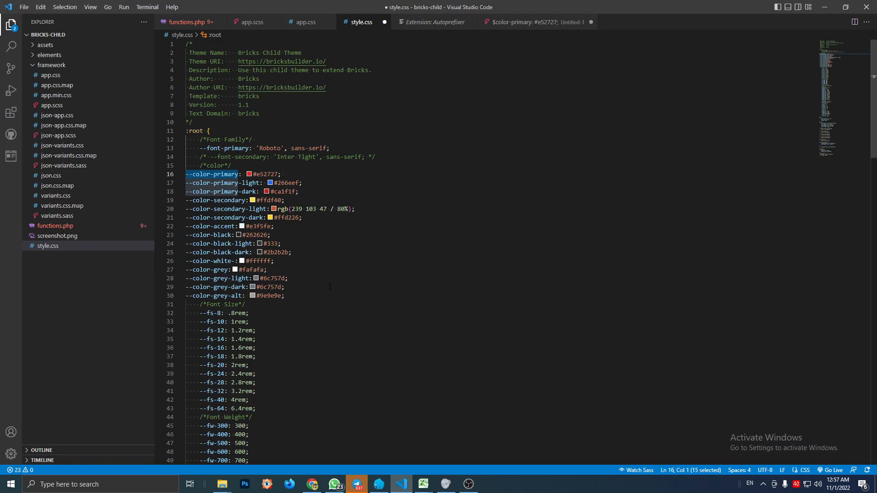
Switch to the Bricks page in the browser and open the section's background color picker.
left_click(327, 288)
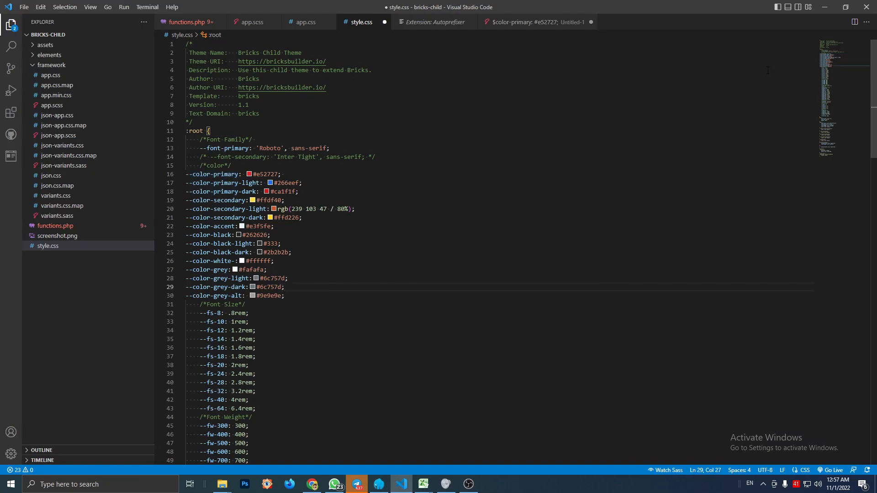
left_click(819, 6)
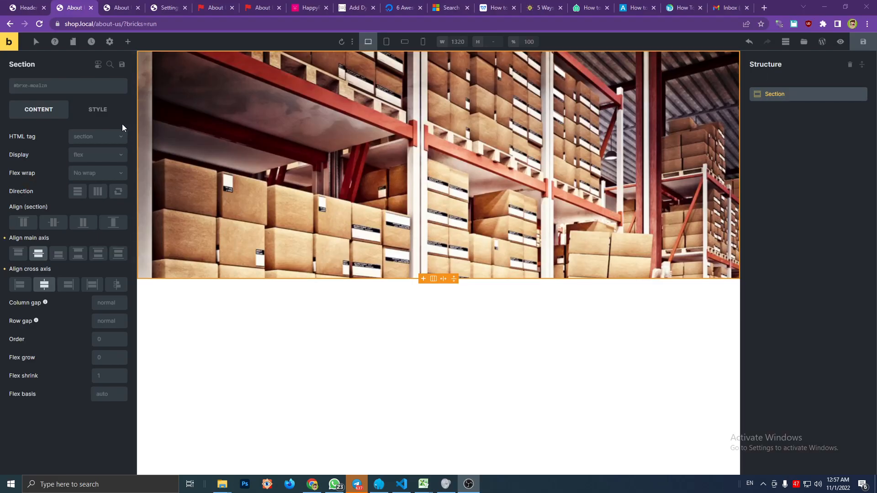
left_click(109, 115)
left_click(65, 147)
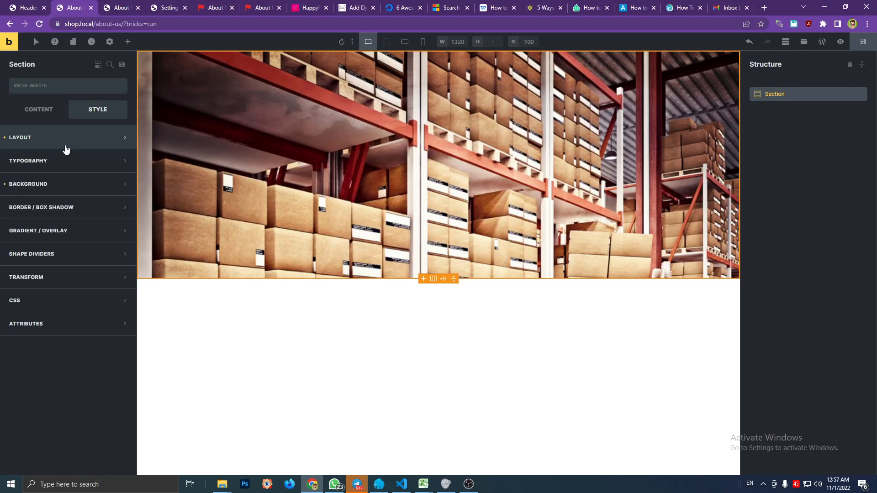
left_click(58, 185)
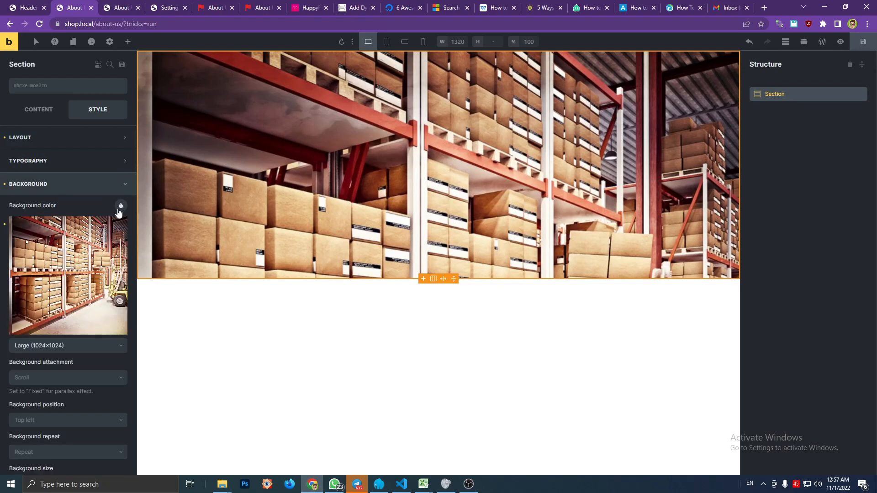
left_click(121, 206)
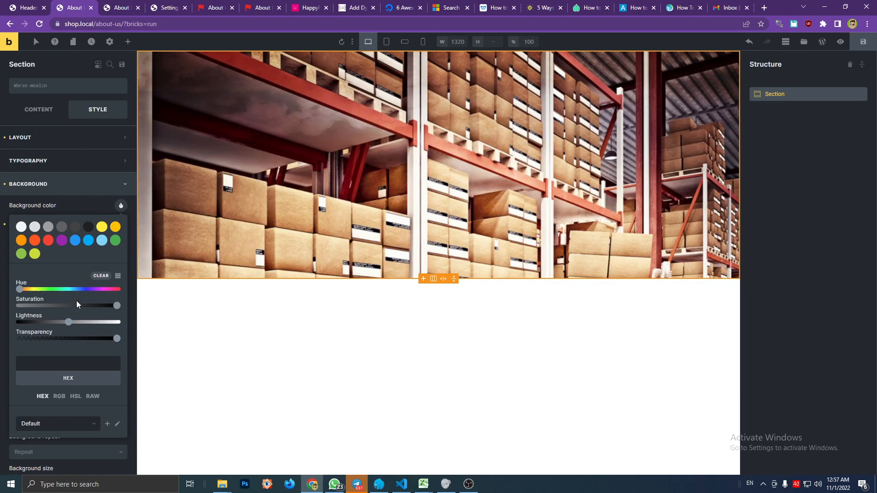
scroll(71, 286, "down", 3)
scroll(86, 231, "up", 3)
Copy the --color-primary variable name from style.css in Visual Studio Code and return to the Bricks page.
left_click(401, 484)
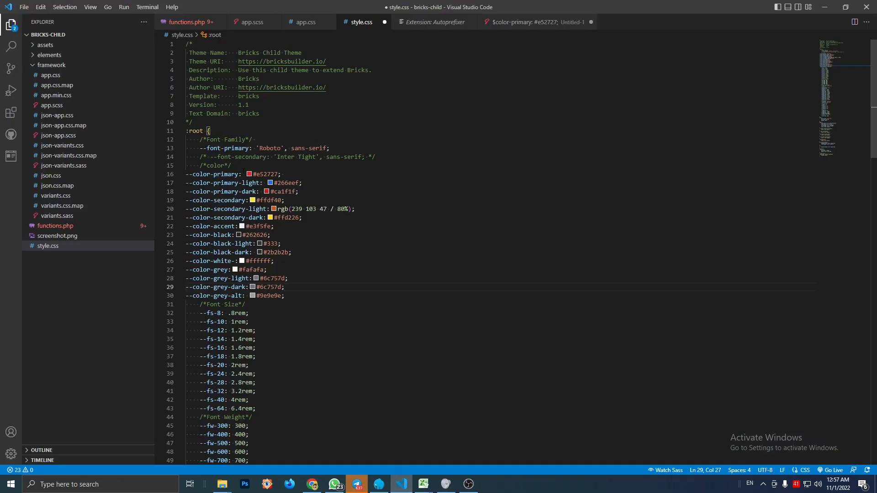
left_click_drag(241, 174, 185, 173)
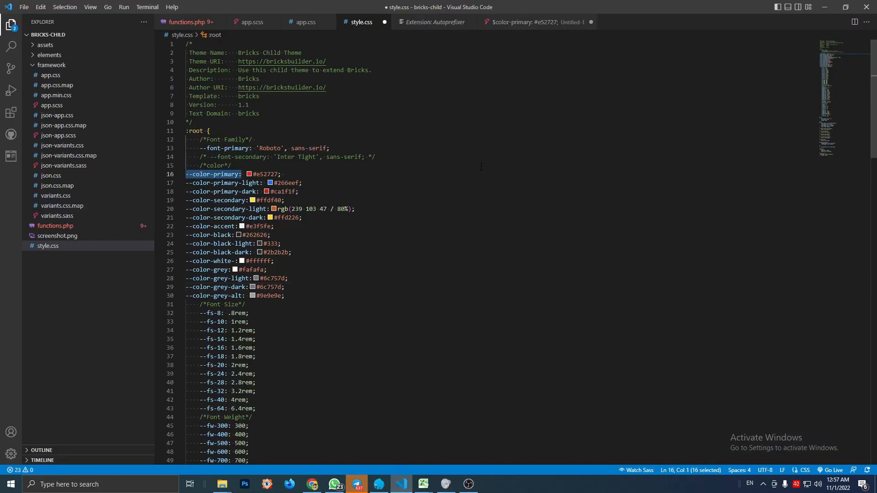
key("alt+Tab")
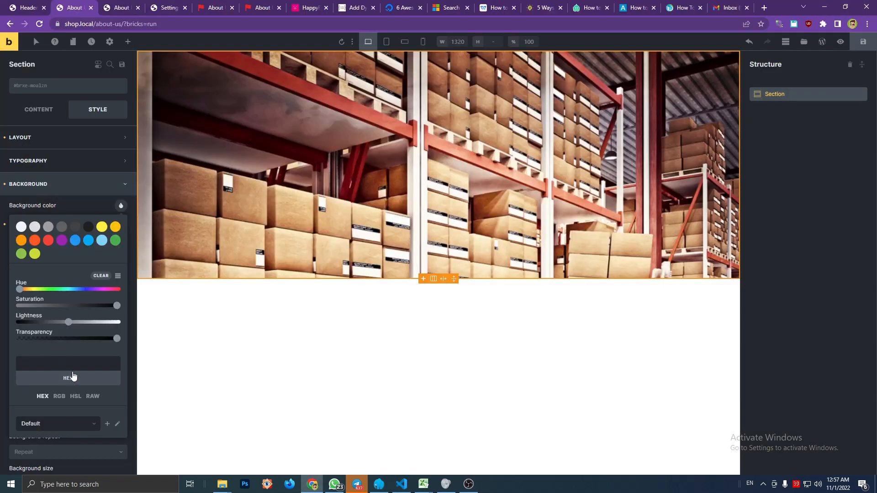
Set the section's background color to the raw value var(--color-primary) and save it to the color palette.
left_click(90, 398)
left_click(75, 364)
type("var(")
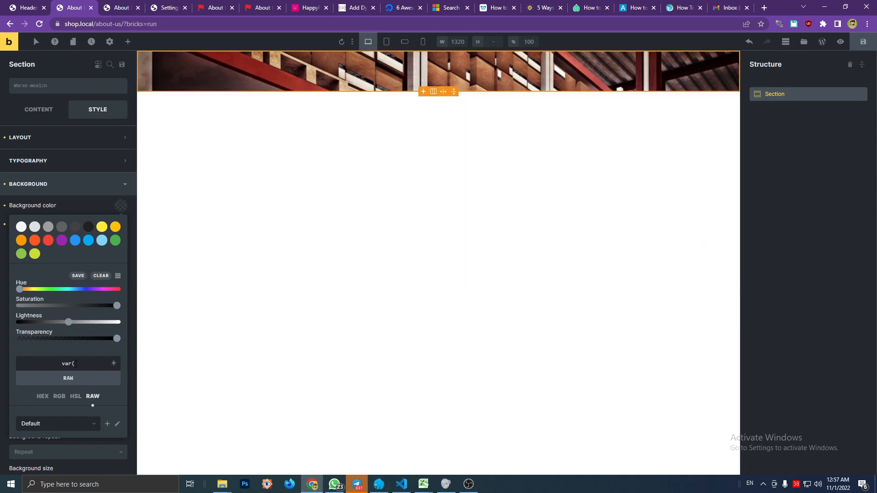
type("--color-primary:)")
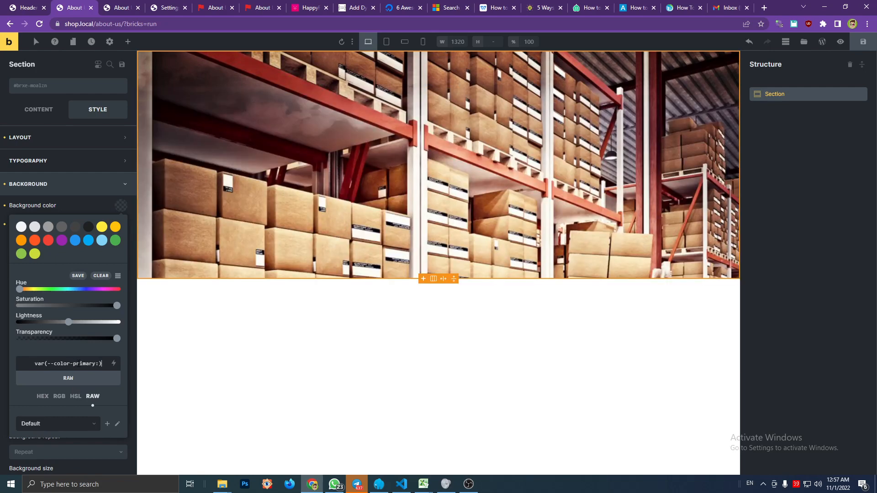
left_click(99, 364)
key("BackSpace")
left_click(77, 276)
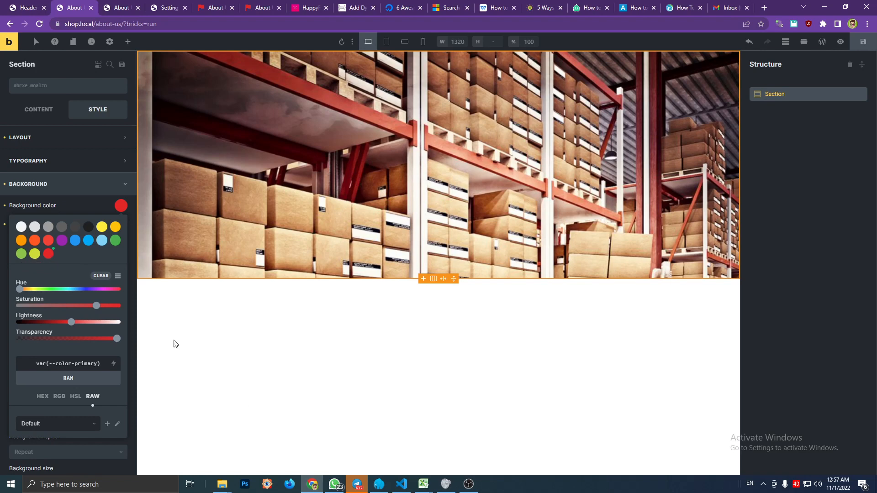
Check the hex value assigned to --color-primary in style.css in Visual Studio Code.
left_click(404, 482)
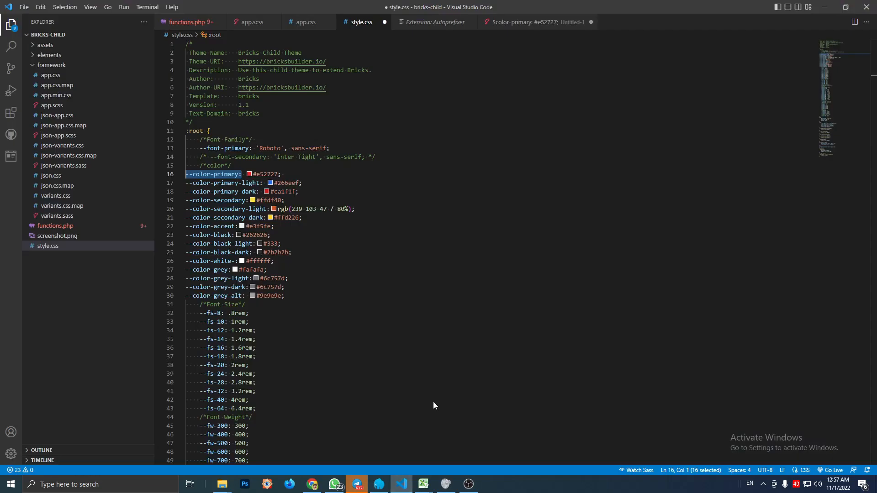
left_click(284, 183)
left_click_drag(278, 174, 252, 174)
left_click(294, 174)
left_click(292, 174)
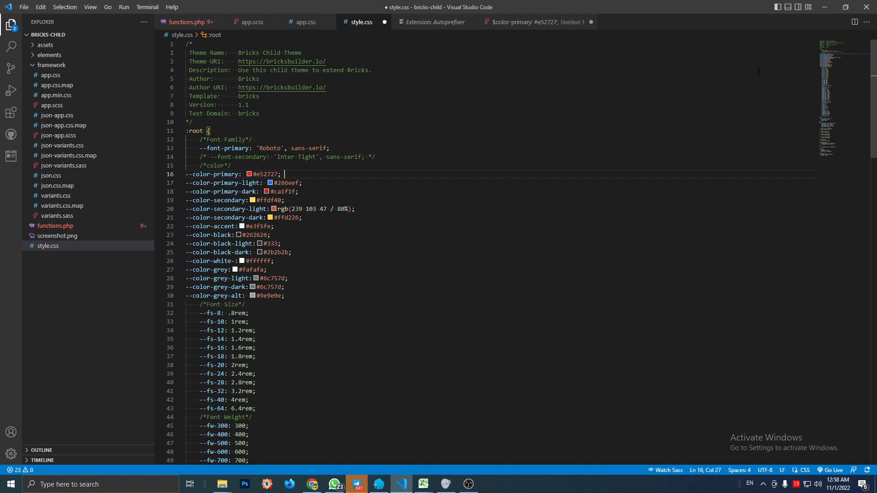
Return to the Bricks page and clear the section's background color.
left_click(818, 7)
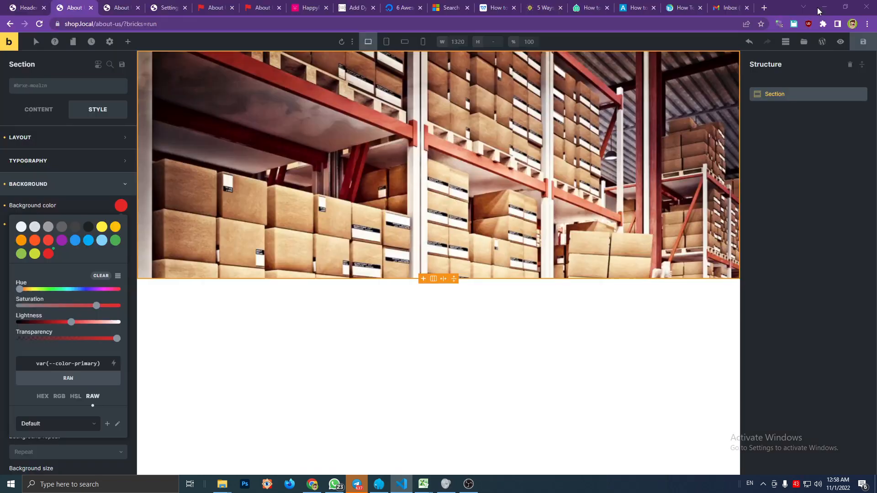
left_click(121, 205)
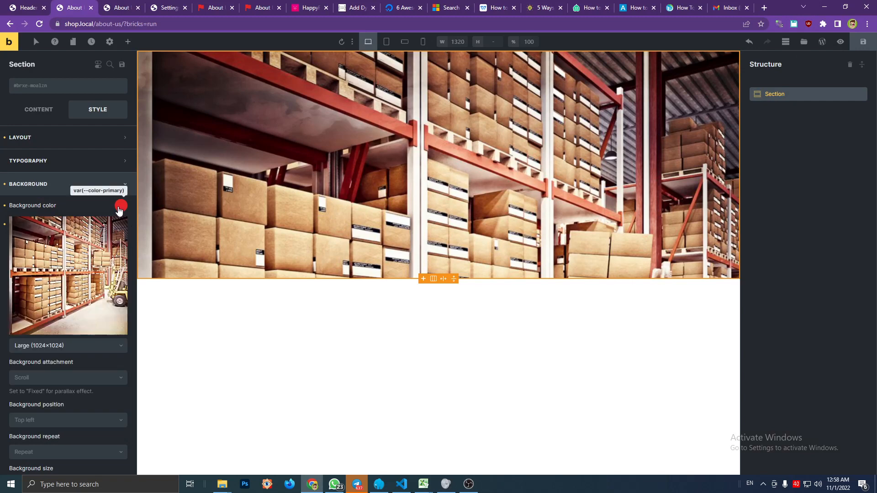
left_click(5, 206)
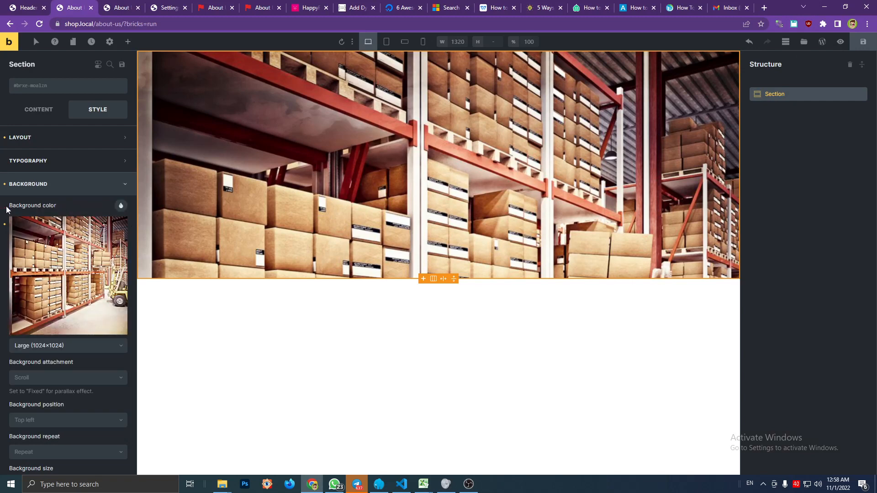
Add a gradient color applied as Overlay to the section, using the saved red primary color from the palette.
left_click(53, 184)
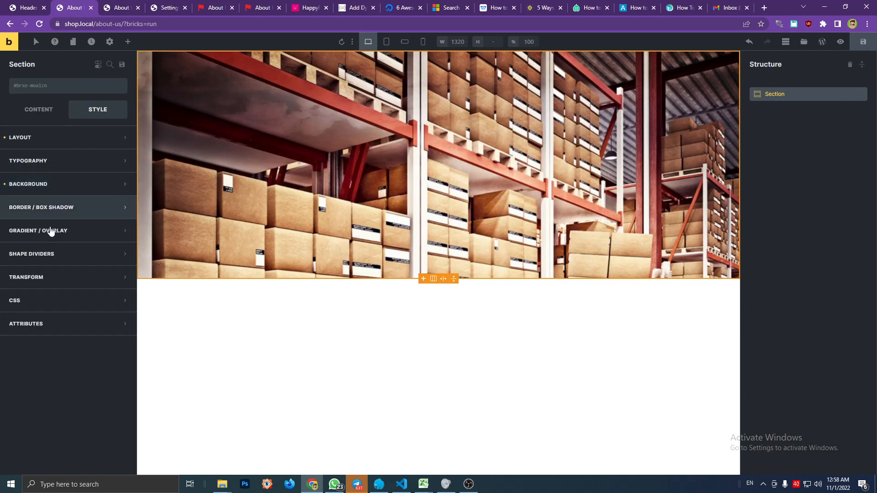
left_click(55, 231)
left_click(101, 258)
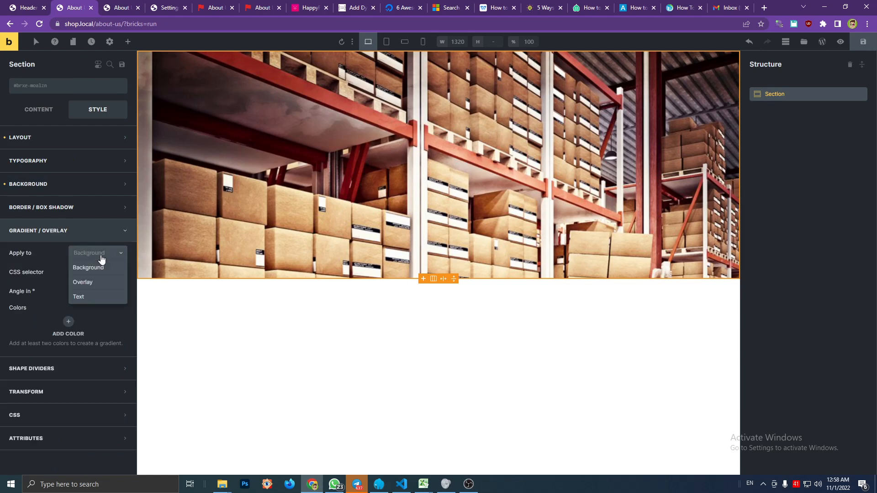
left_click(92, 282)
left_click(69, 322)
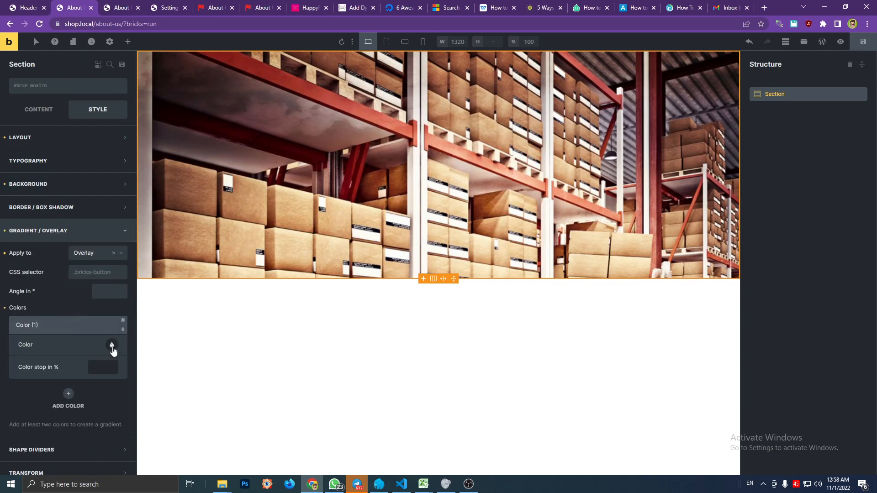
left_click(112, 345)
left_click(52, 387)
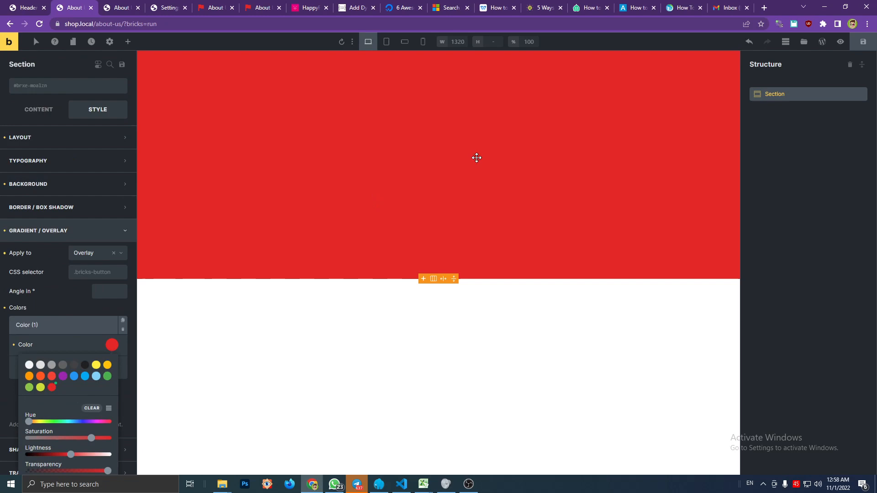
Save the page and open the About page's front-end view.
left_click(857, 49)
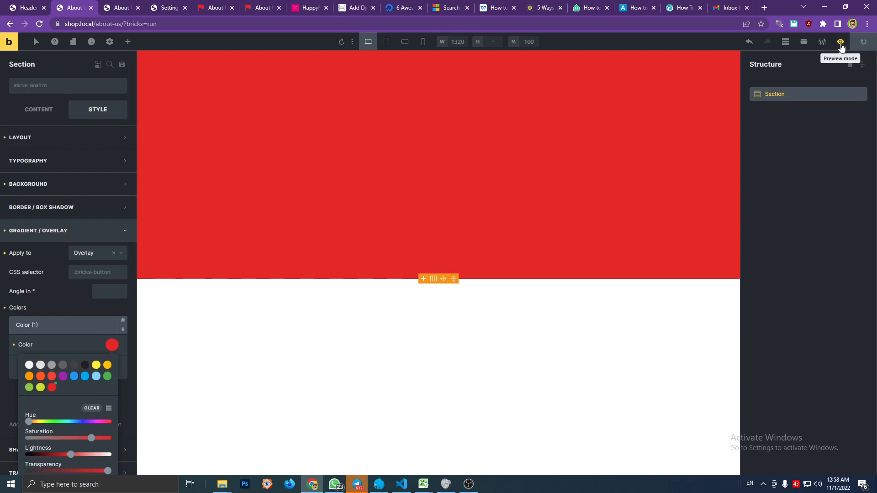
left_click(840, 43)
left_click(823, 43)
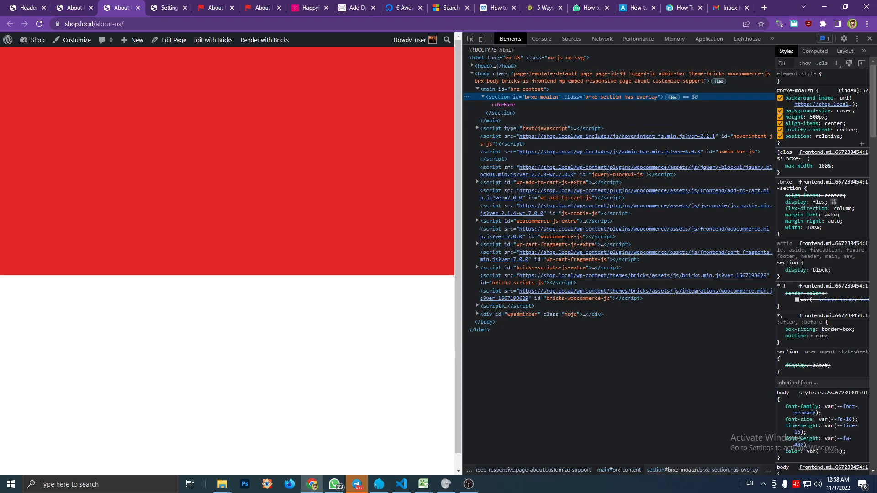
Inspect the background-image gradient of the section's ::before overlay in the developer tools.
left_click(533, 105)
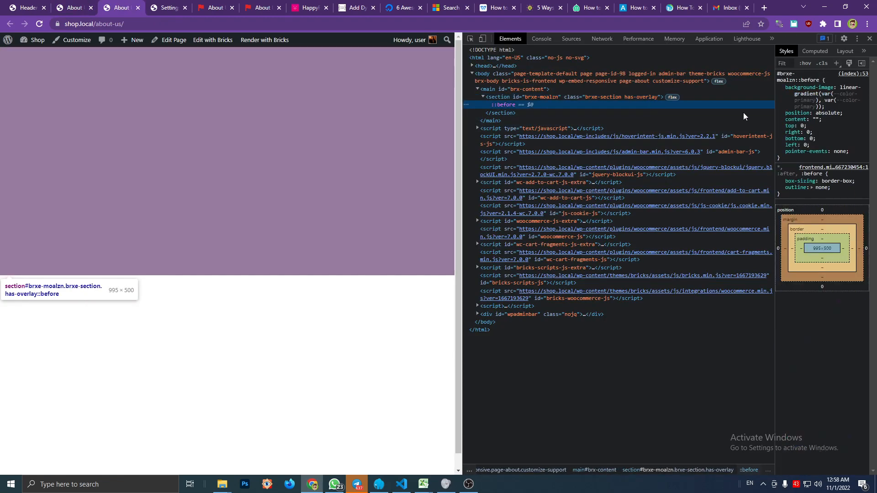
left_click(838, 94)
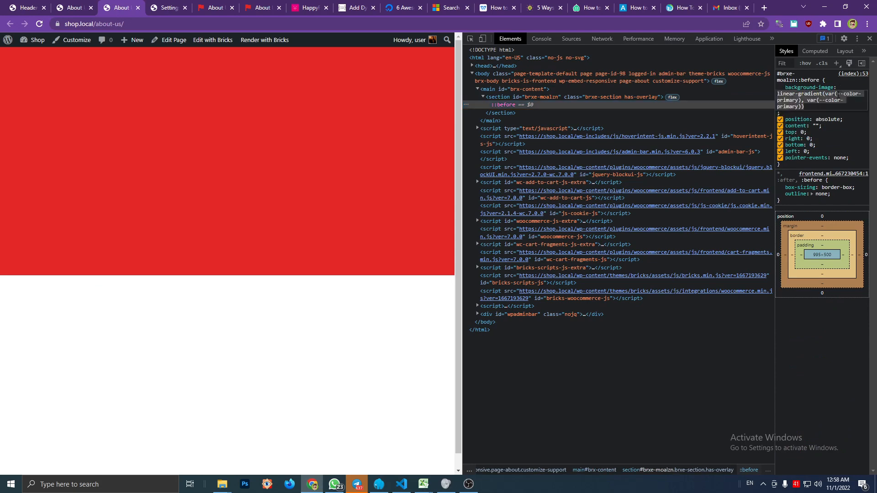
left_click(835, 98)
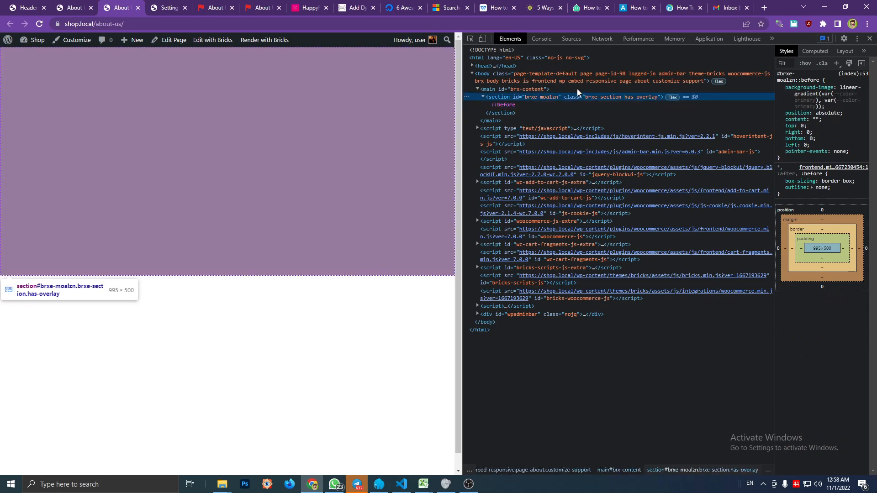
Examine the main element's inherited :root rules to locate the --color-primary definition from style.css.
left_click(577, 89)
scroll(820, 310, "down", 10)
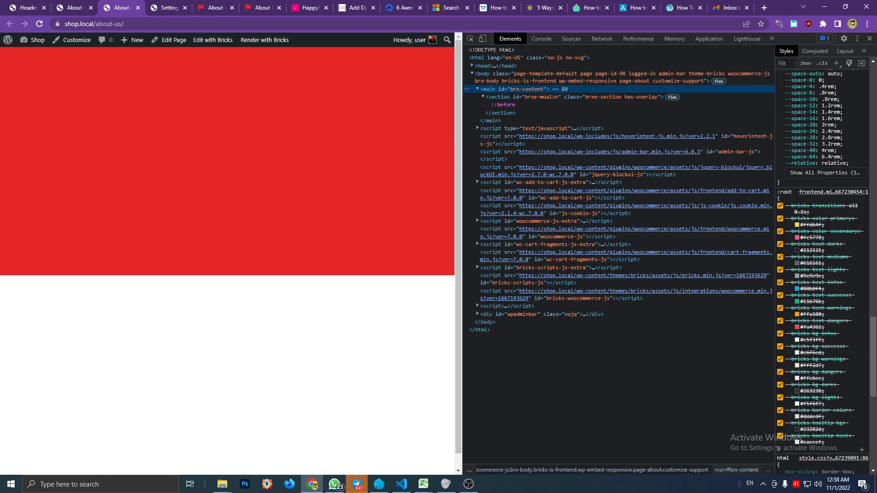
scroll(820, 310, "up", 8)
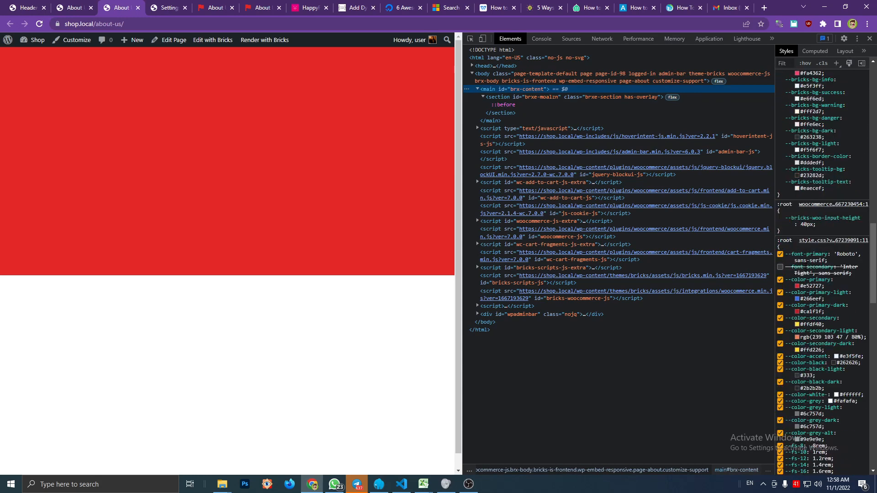
scroll(821, 274, "up", 5)
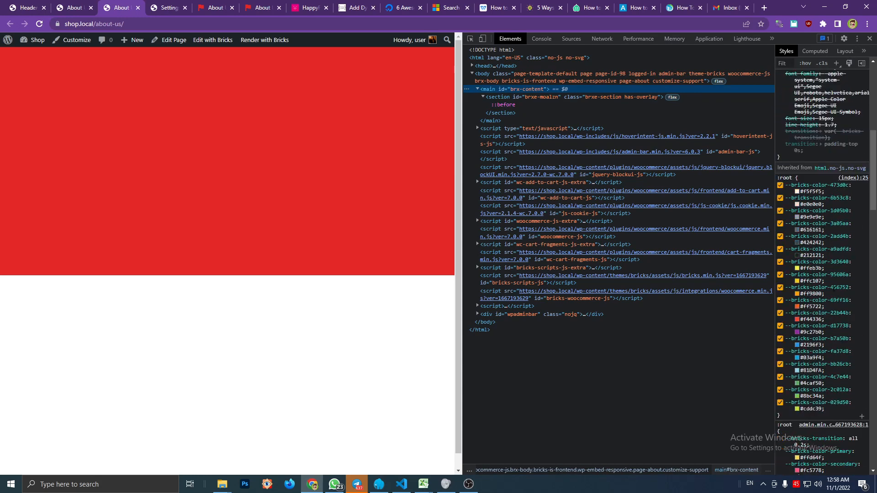
scroll(827, 312, "up", 5)
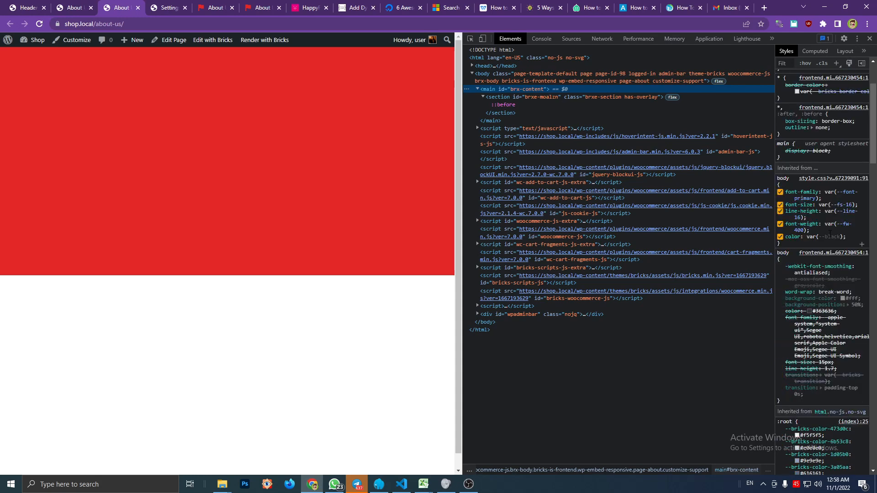
scroll(829, 236, "down", 10)
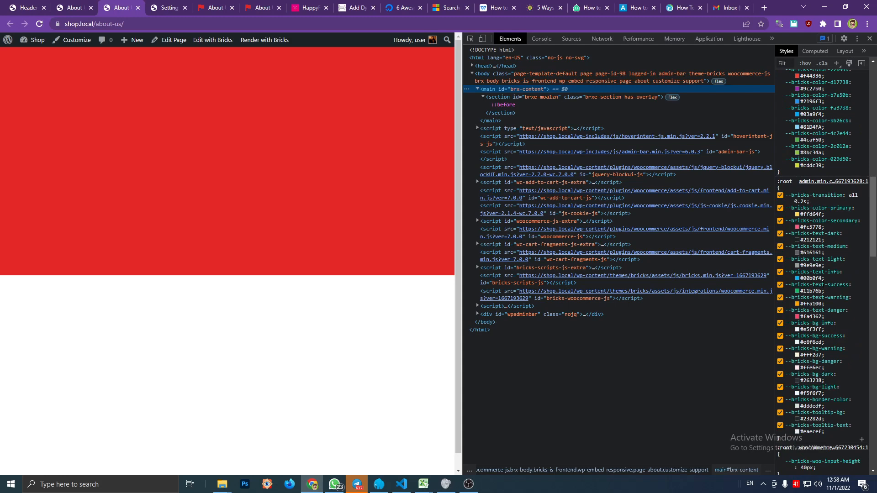
scroll(800, 292, "down", 5)
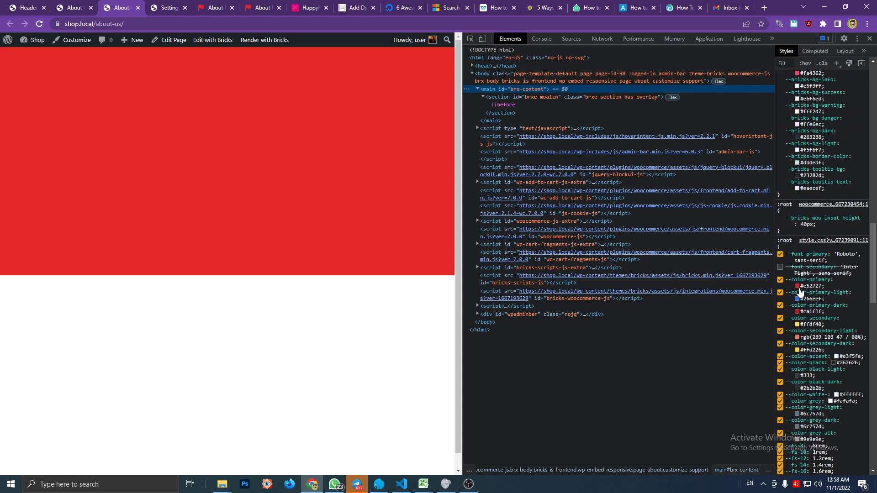
Open the --color-primary value for editing without changing it, and toggle its declaration off and on again.
left_click(810, 286)
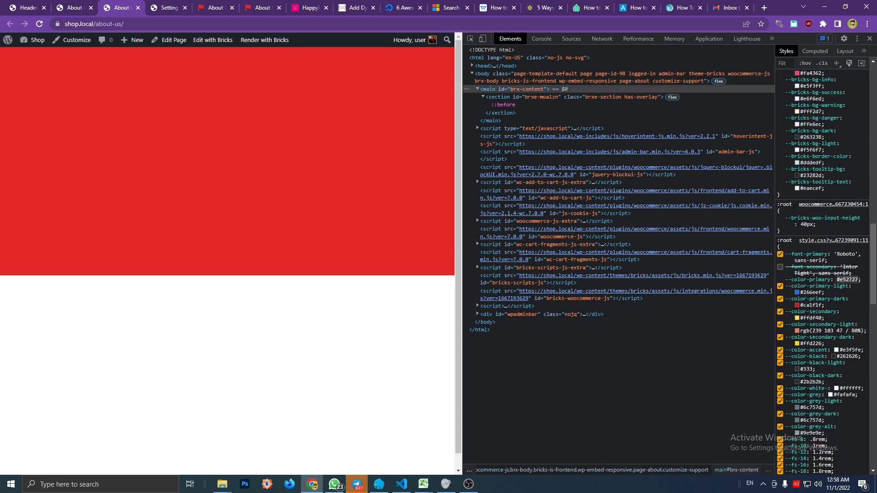
left_click(843, 294)
left_click(810, 288)
left_click(810, 286)
key("Escape")
left_click(780, 279)
left_click(780, 280)
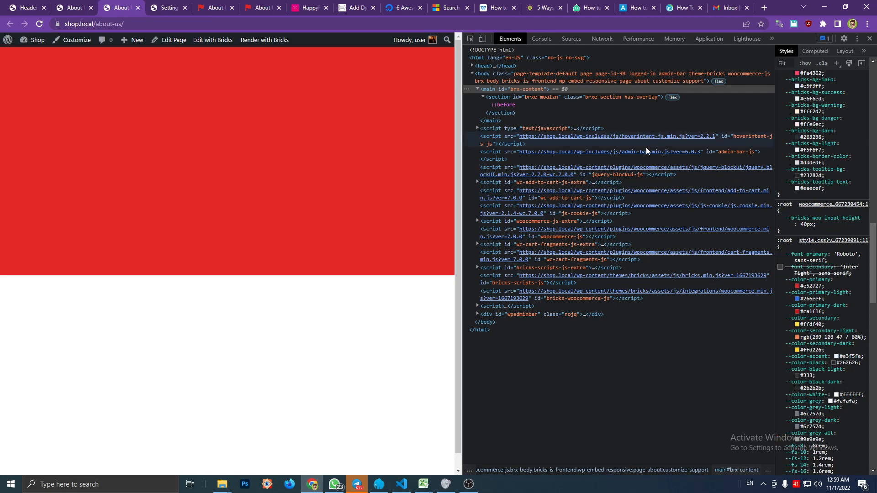
Inspect the ::before overlay again and compare it with the color variables in the body's inherited :root rules.
left_click(569, 106)
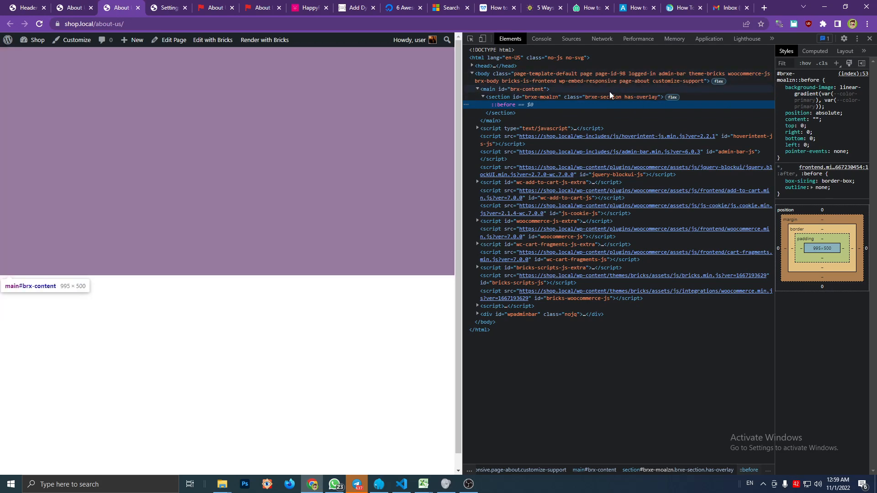
left_click(601, 81)
scroll(837, 234, "down", 10)
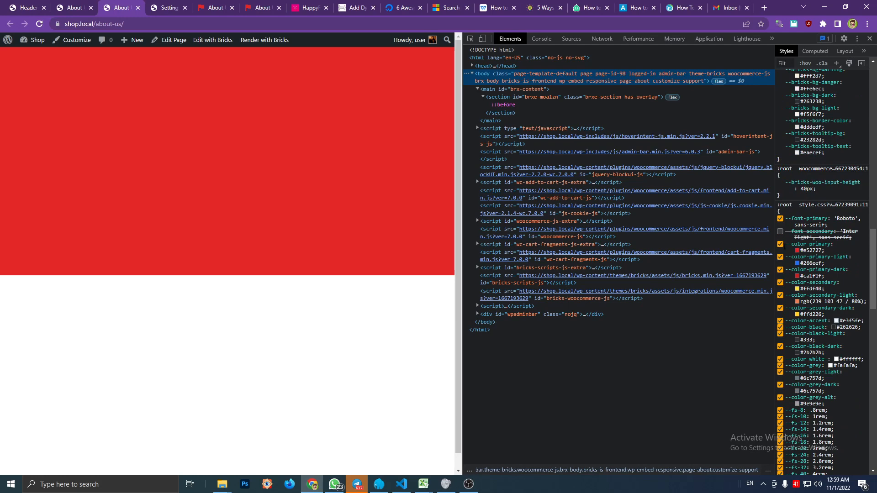
Toggle the --color-primary declaration off and back on in the page's :root rules, and return to the About page's builder tab.
left_click(780, 245)
left_click(779, 245)
left_click(74, 8)
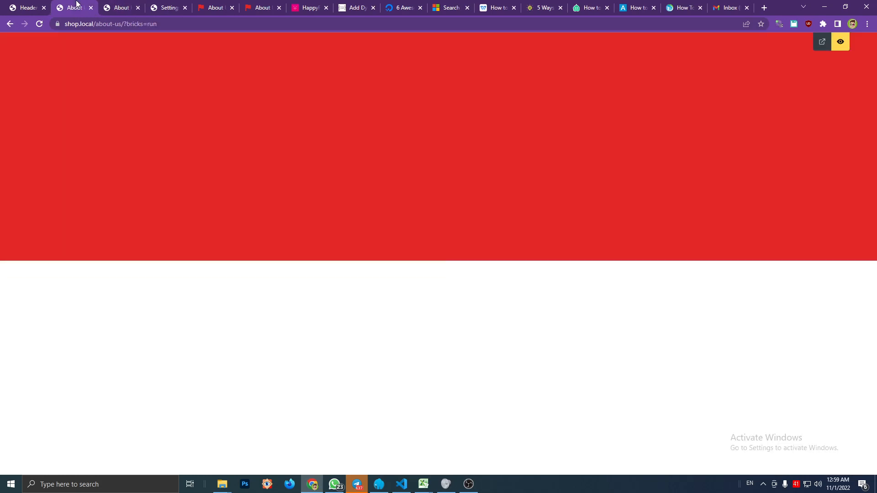
Switch to Visual Studio Code and examine the --color-primary value in the child theme's style.css.
left_click(401, 484)
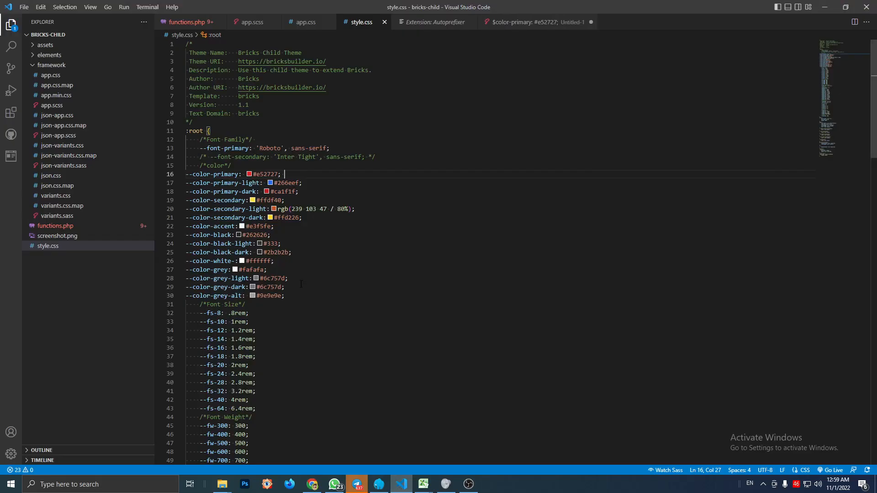
left_click(267, 200)
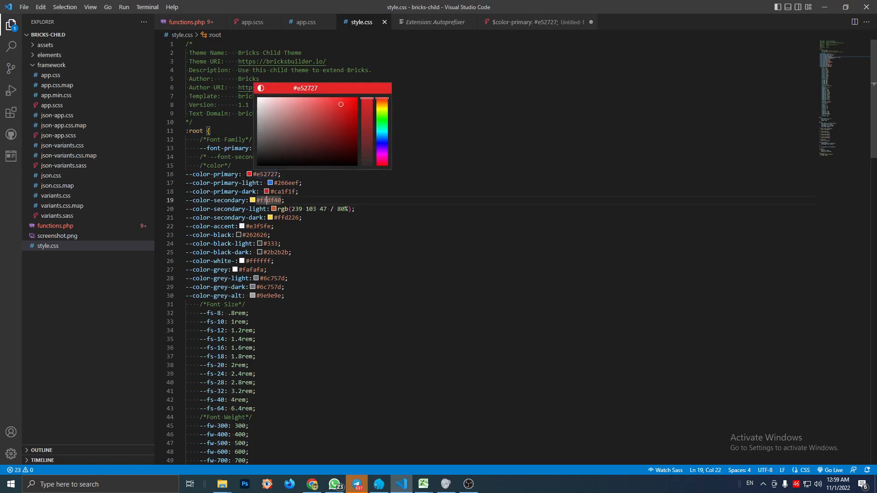
left_click(308, 175)
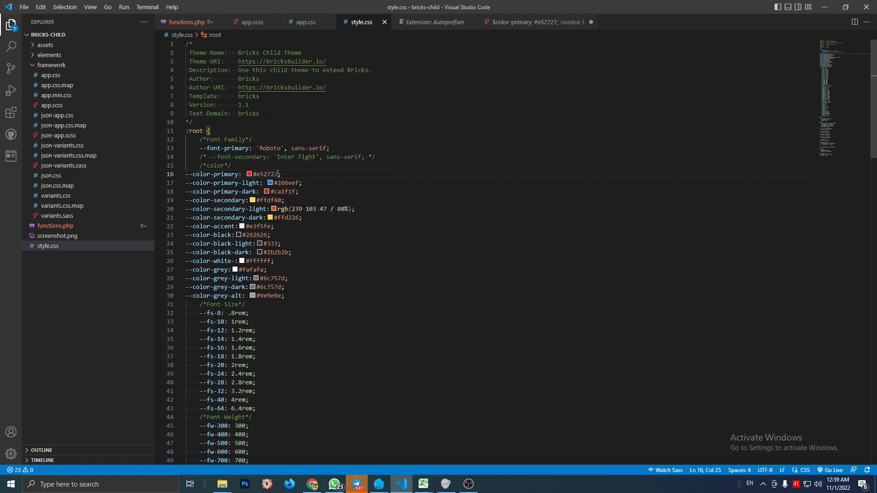
left_click_drag(278, 175, 271, 174)
left_click(315, 183)
left_click(825, 8)
Return to the About page in Bricks, leave the preview and highlight the overlay color's raw value var(--color-primary).
left_click(39, 3)
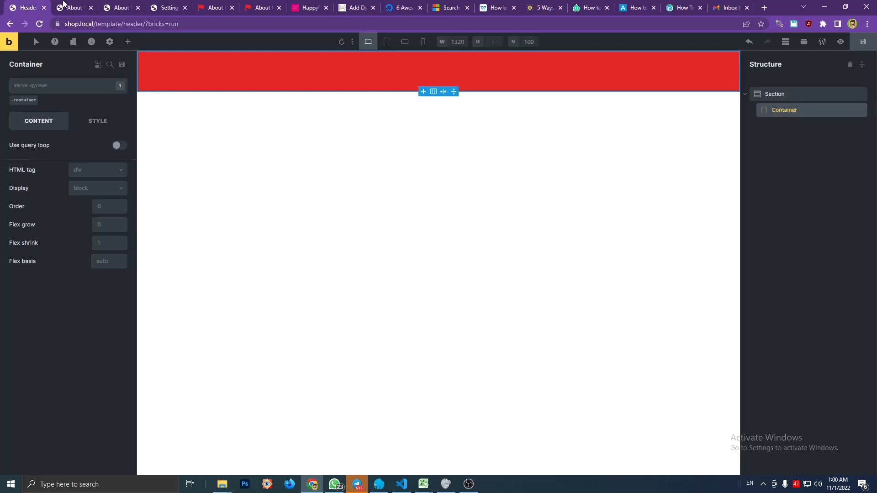
left_click(65, 6)
left_click(840, 44)
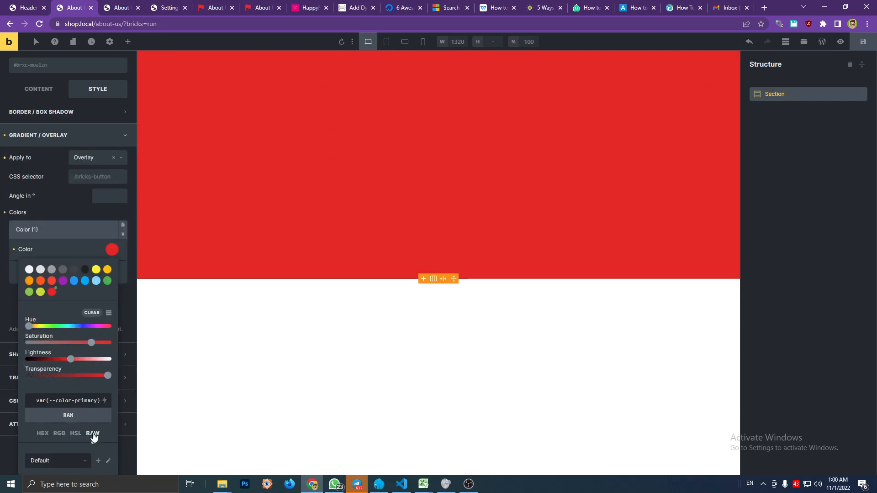
triple_click(76, 400)
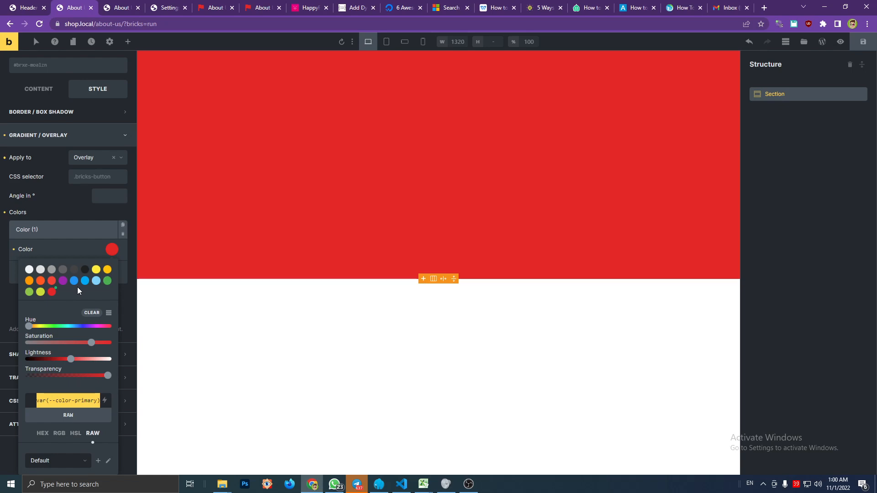
Switch to Visual Studio Code and highlight the color variables from --color-primary to --color-grey-alt in style.css.
left_click(400, 483)
left_click(274, 261)
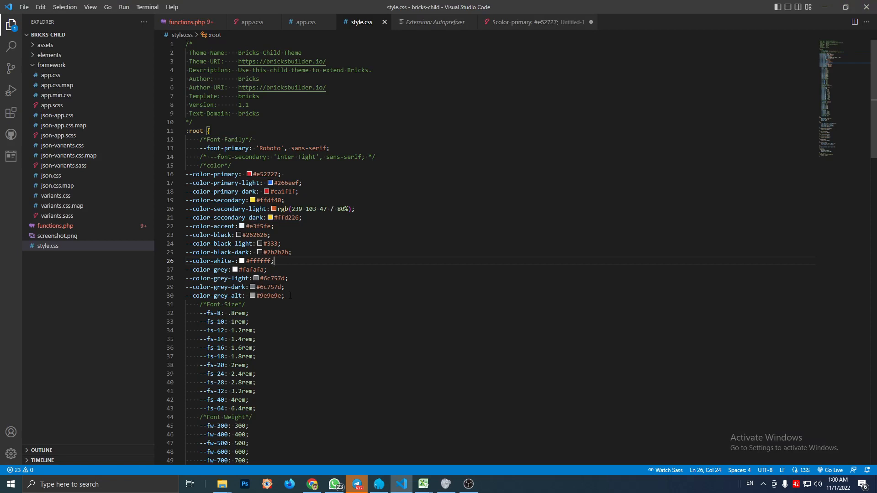
left_click_drag(290, 296, 182, 179)
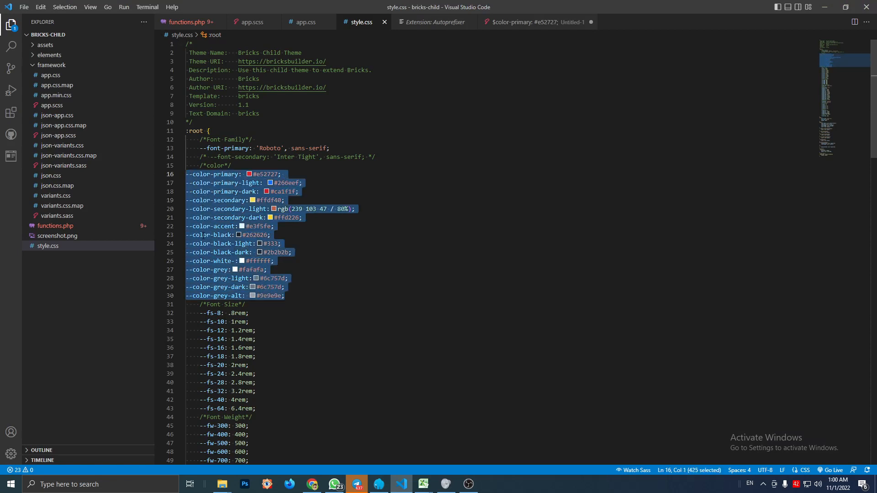
left_click(289, 298)
left_click_drag(289, 296, 183, 179)
left_click(308, 262)
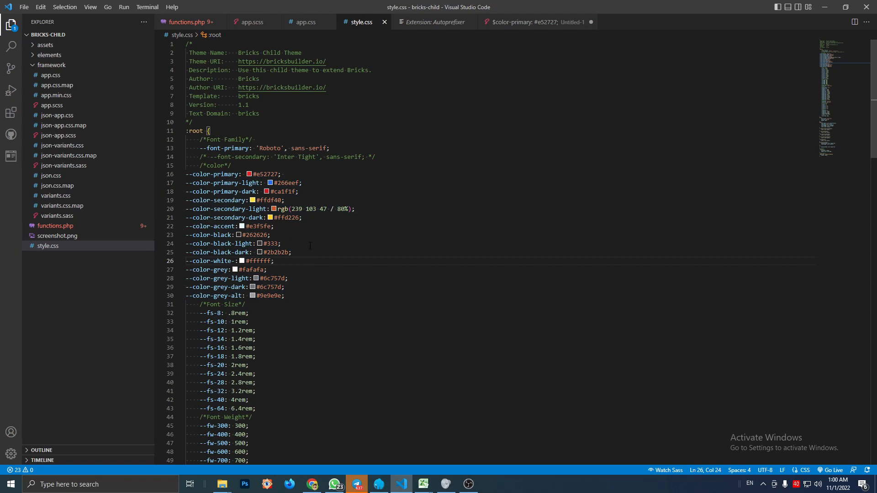
left_click(824, 7)
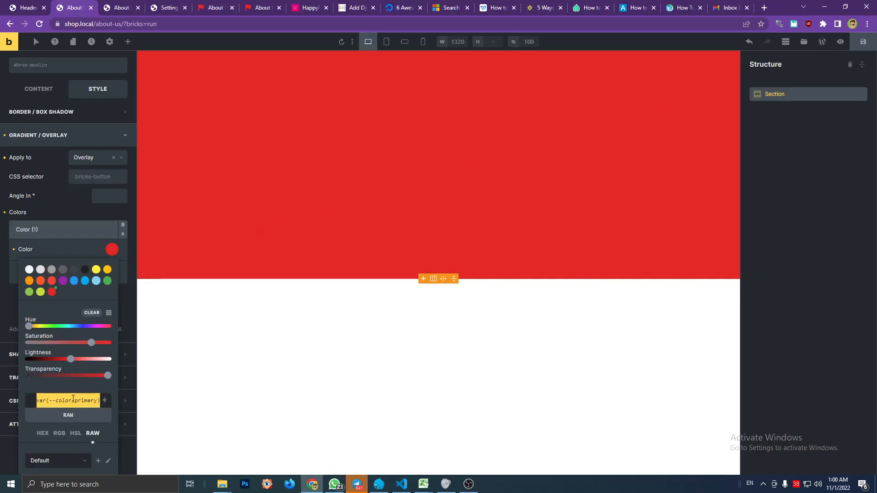
Close the overlay color picker, switch to Excel and review the CSS variables and JSON output in the CSS VAR COLOR TO JSON sheet.
left_click(109, 251)
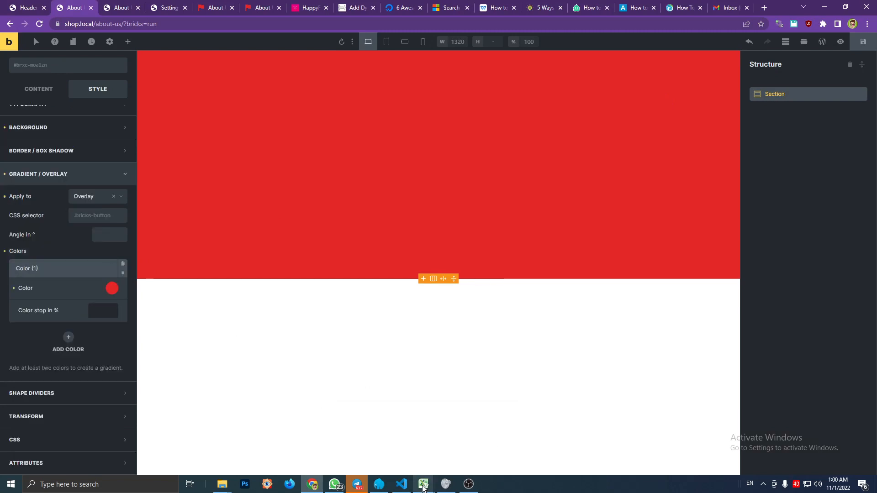
mouse_move(423, 487)
left_click(456, 461)
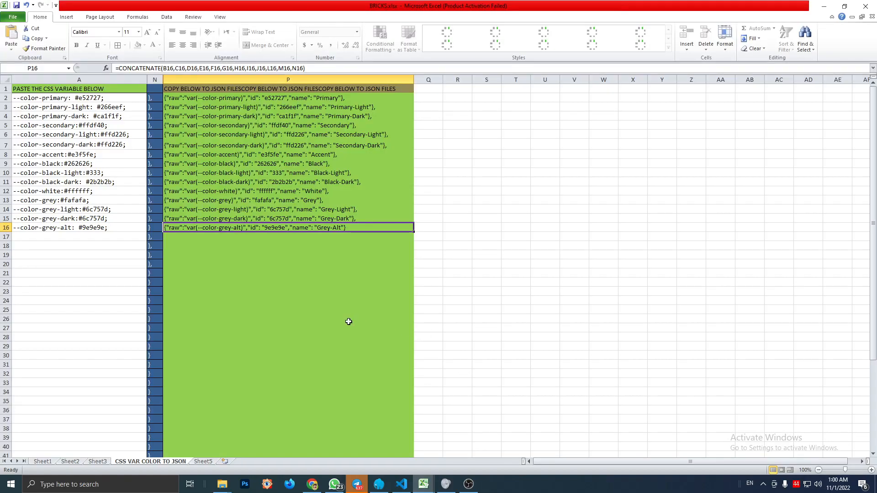
left_click(348, 321)
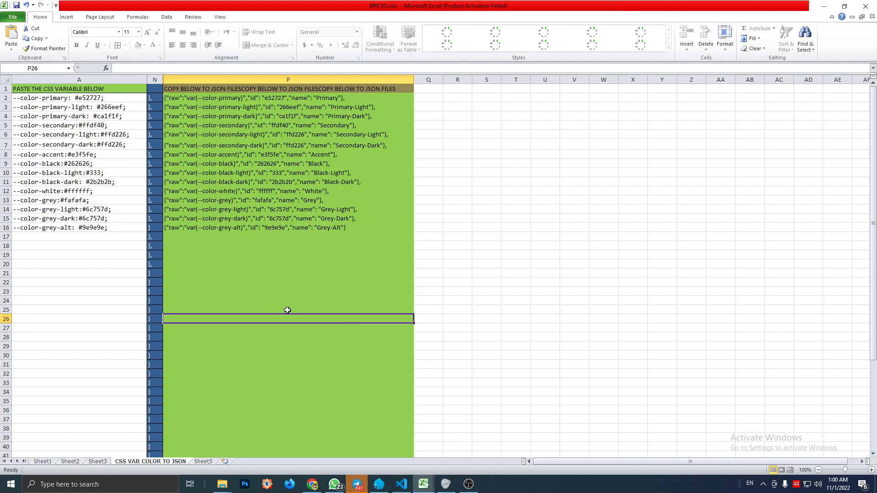
left_click(103, 226)
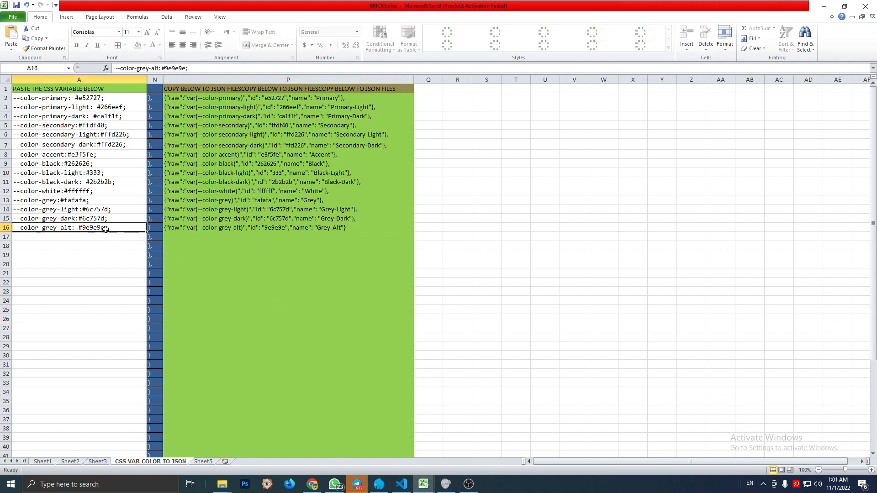
Unprotect the CSS VAR COLOR TO JSON sheet so its hidden columns can be edited.
left_click_drag(137, 80, 169, 80)
right_click(169, 81)
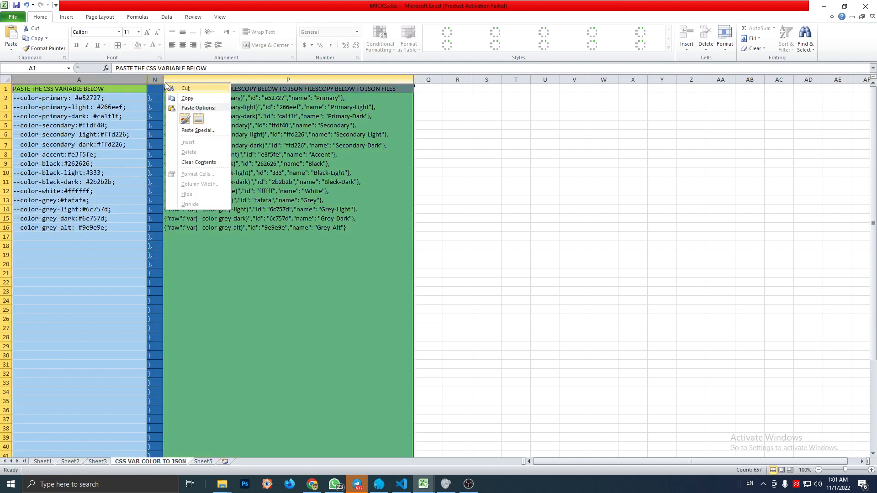
key("Escape")
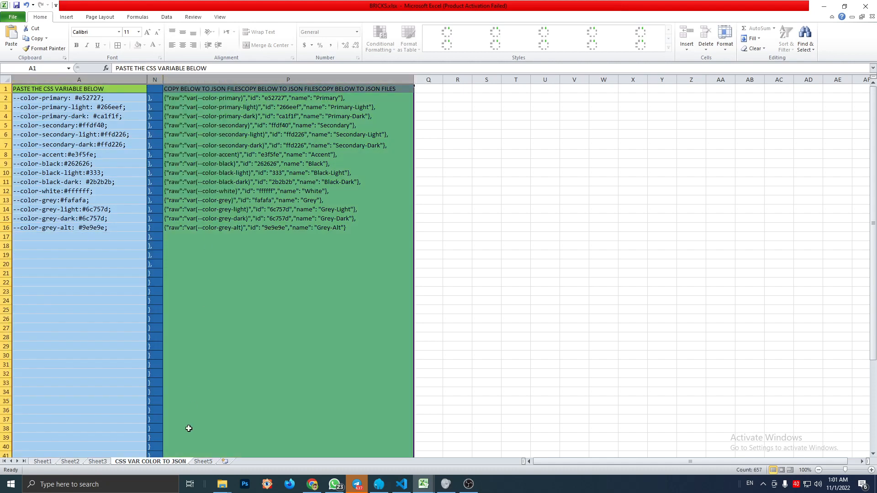
right_click(168, 462)
left_click(201, 411)
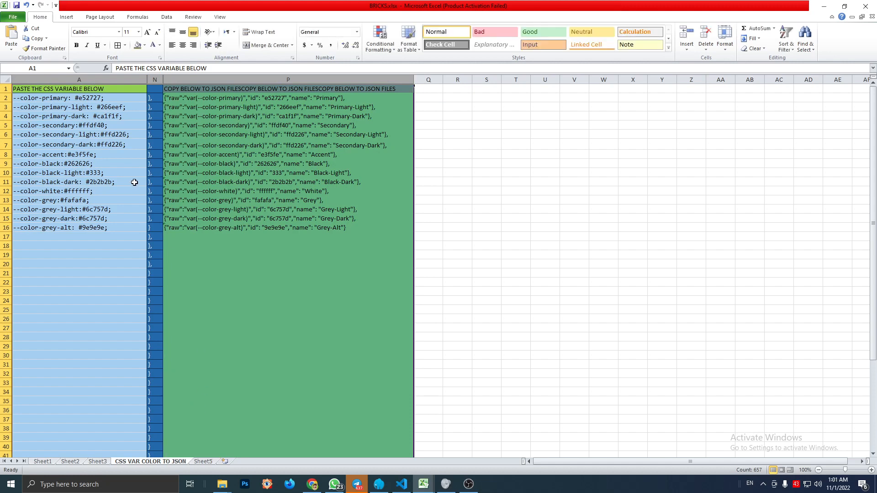
Unhide the helper columns between columns A and P.
left_click(132, 154)
left_click_drag(137, 80, 172, 78)
right_click(172, 79)
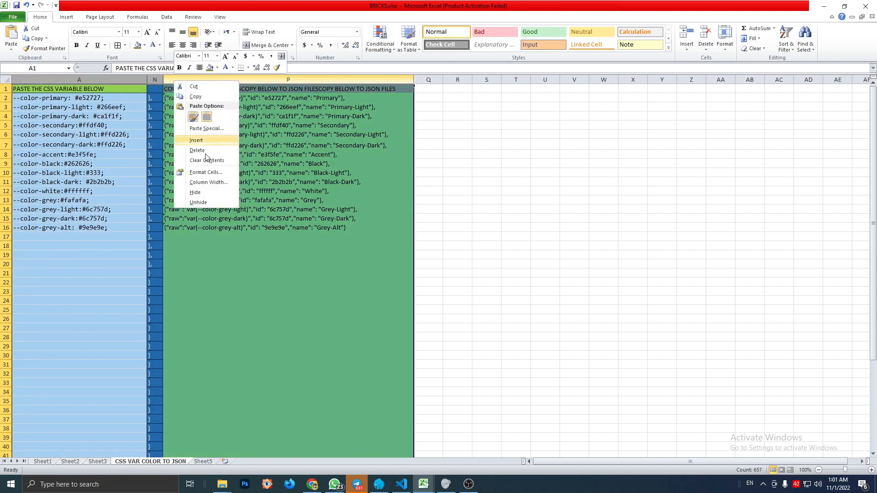
left_click(201, 204)
left_click(232, 155)
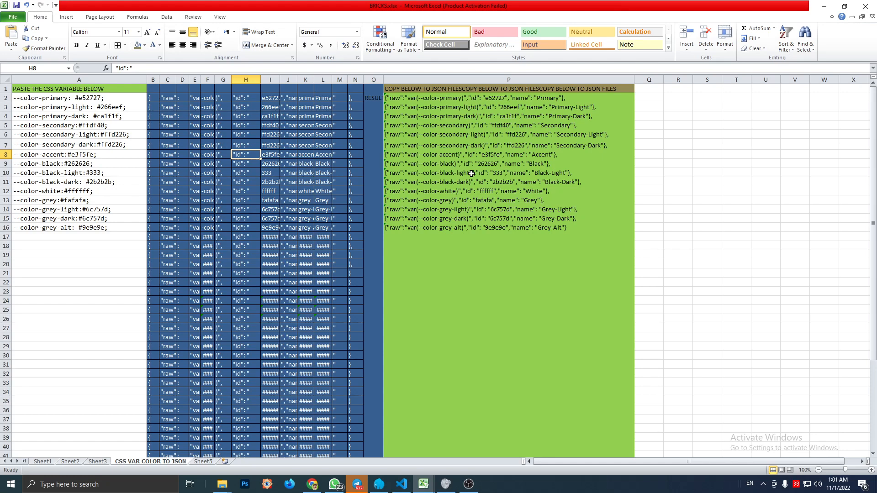
Highlight the generated JSON rows in P2:P16 and return to the Bricks builder.
left_click(496, 162)
left_click_drag(395, 99, 566, 227)
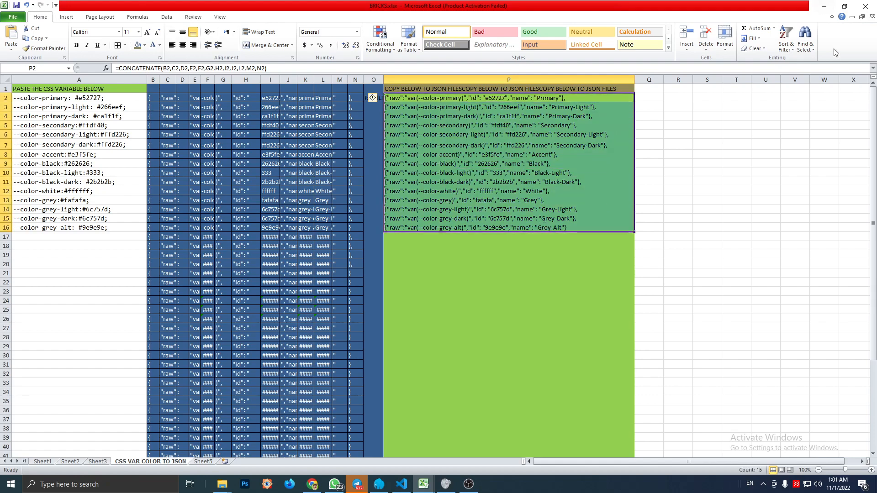
left_click(827, 5)
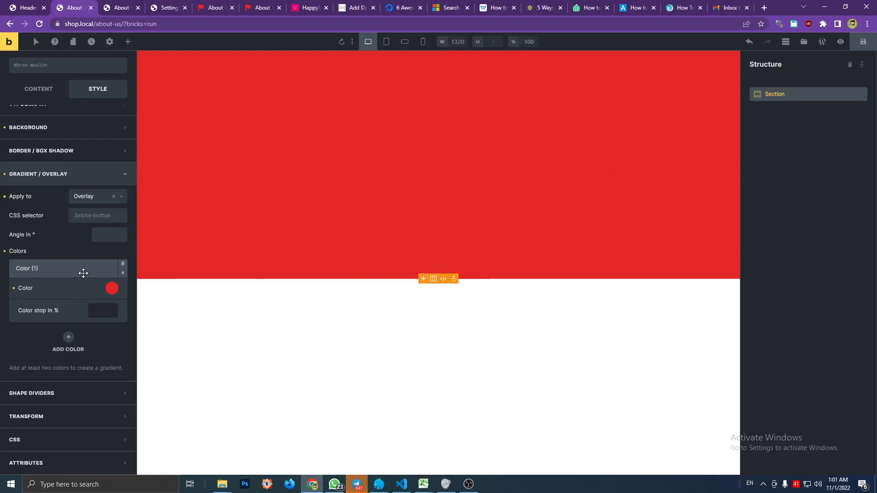
Open the overlay color's picker, start a new color palette and show its JSON file import area.
left_click(111, 288)
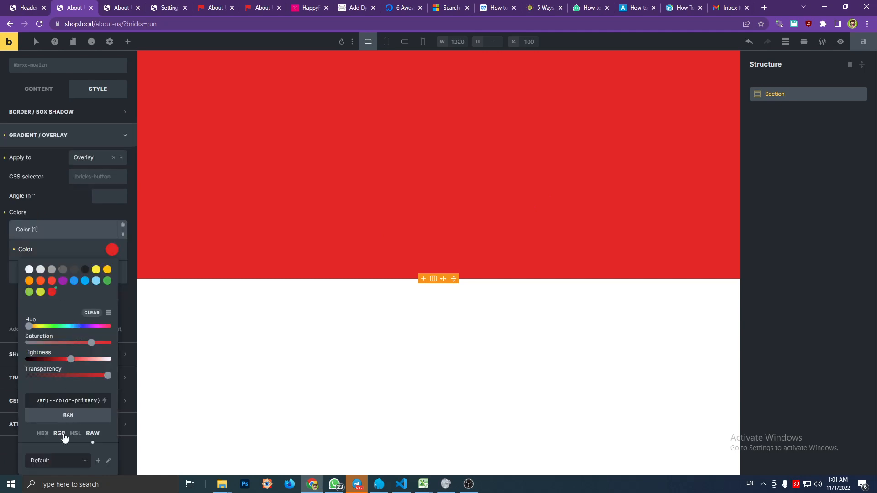
left_click(98, 461)
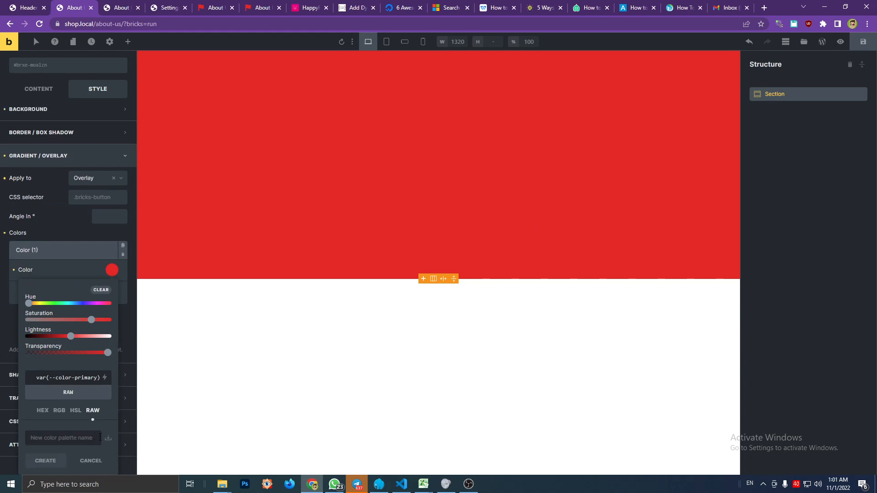
left_click(108, 440)
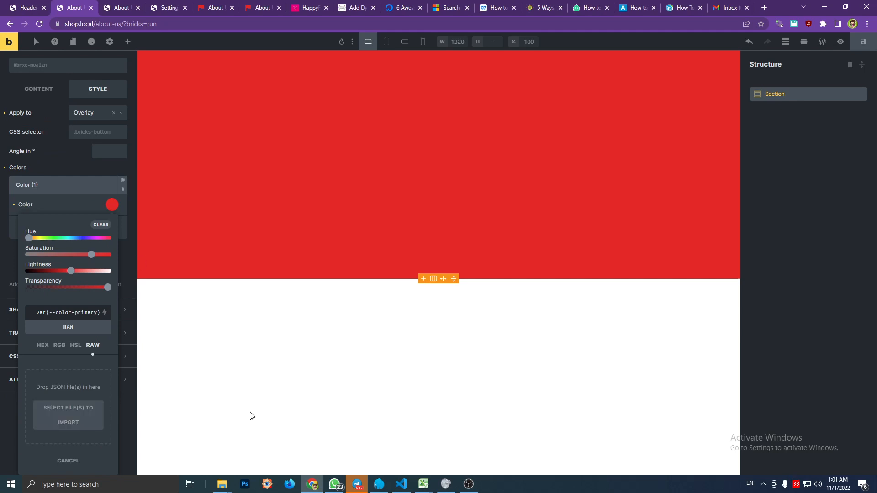
Switch back to the Excel conversion sheet and clear the pasted CSS variables from A2:A16.
mouse_move(423, 483)
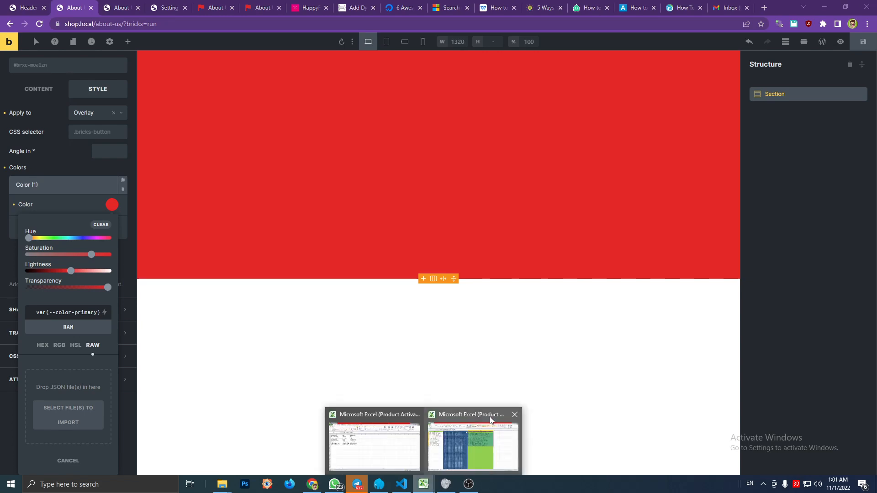
left_click(489, 416)
left_click(463, 318)
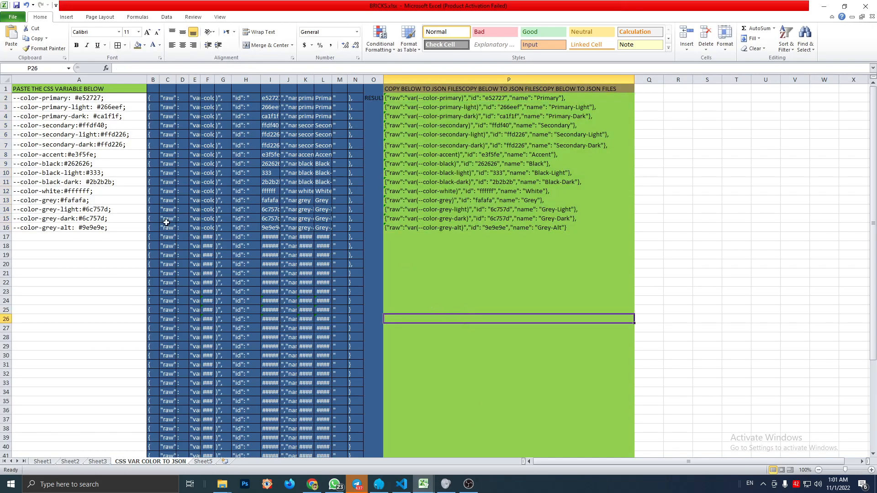
left_click(130, 237)
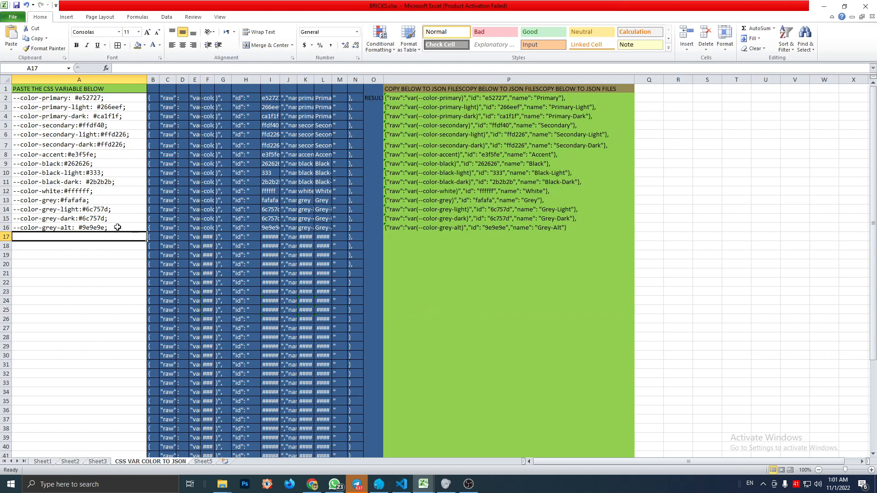
left_click_drag(116, 227, 97, 102)
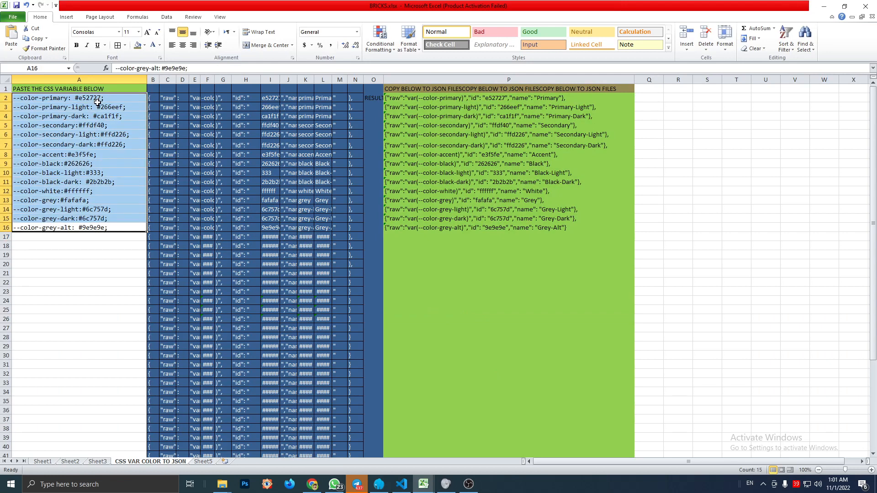
key("Delete")
left_click(108, 134)
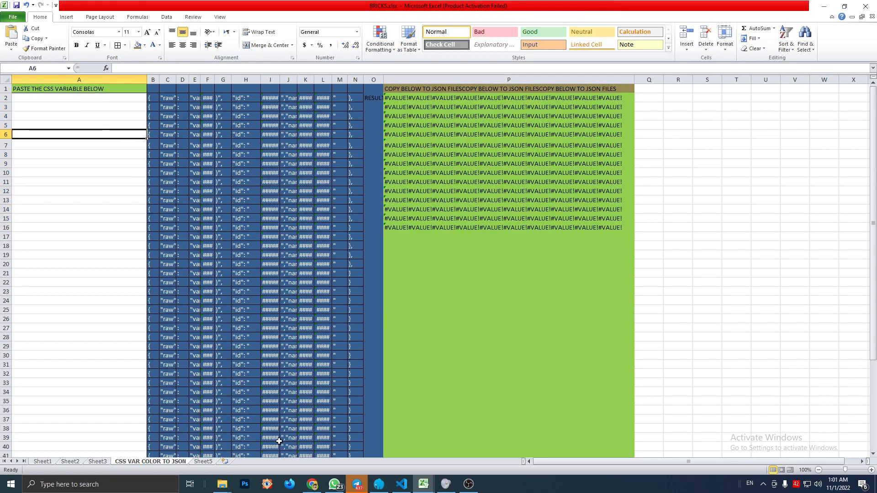
Select columns A to N and protect the CSS VAR COLOR TO JSON sheet with the default permissions and no password.
left_click(136, 98)
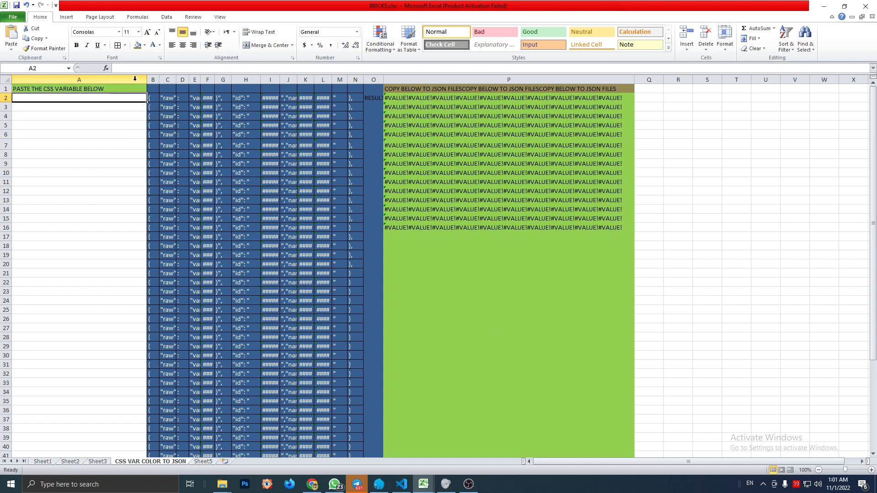
left_click_drag(135, 79, 360, 79)
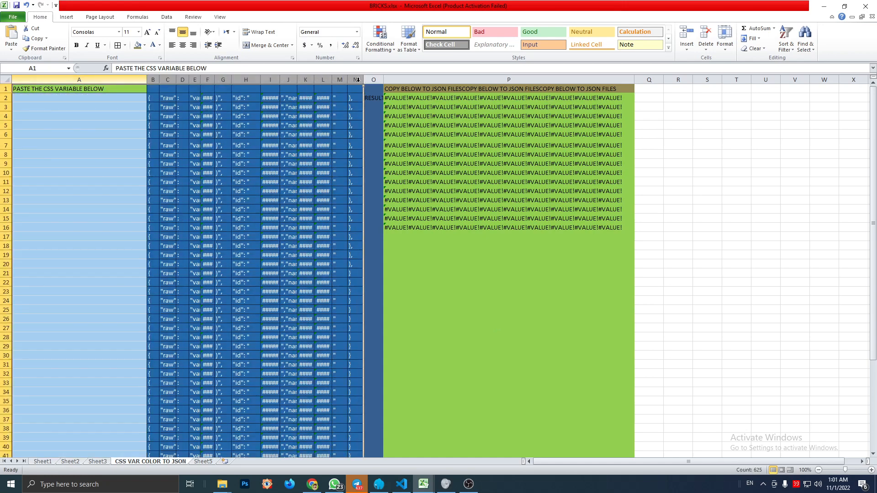
right_click(147, 463)
left_click(172, 411)
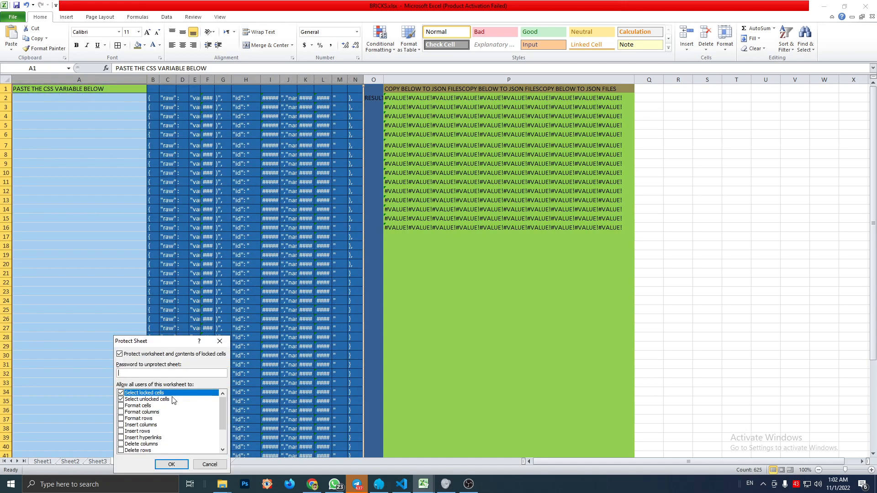
left_click(171, 464)
left_click(195, 236)
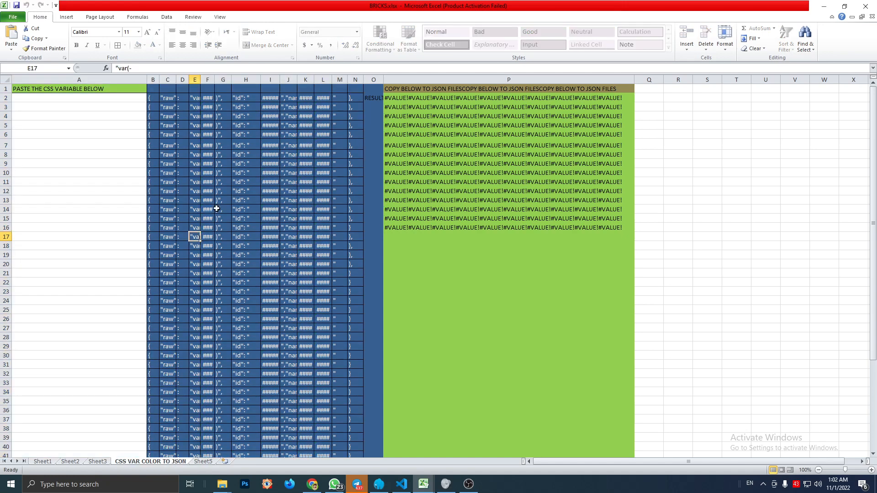
Remove the protection from the CSS VAR COLOR TO JSON sheet.
right_click(174, 461)
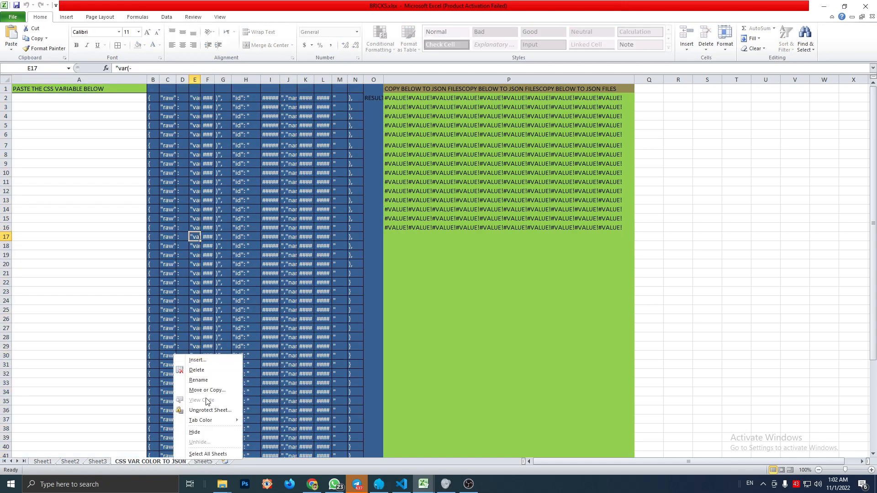
left_click(210, 410)
left_click(195, 273)
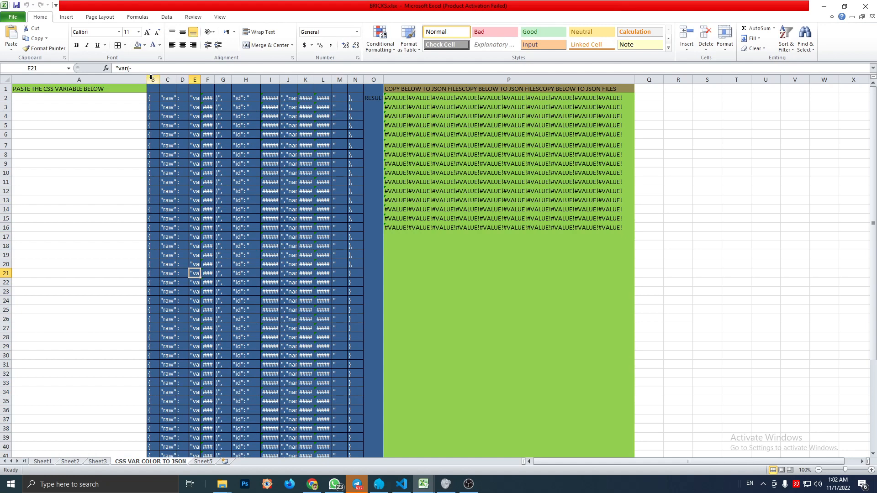
Hide the helper columns B to M and column O in the conversion sheet.
left_click_drag(151, 78, 333, 87)
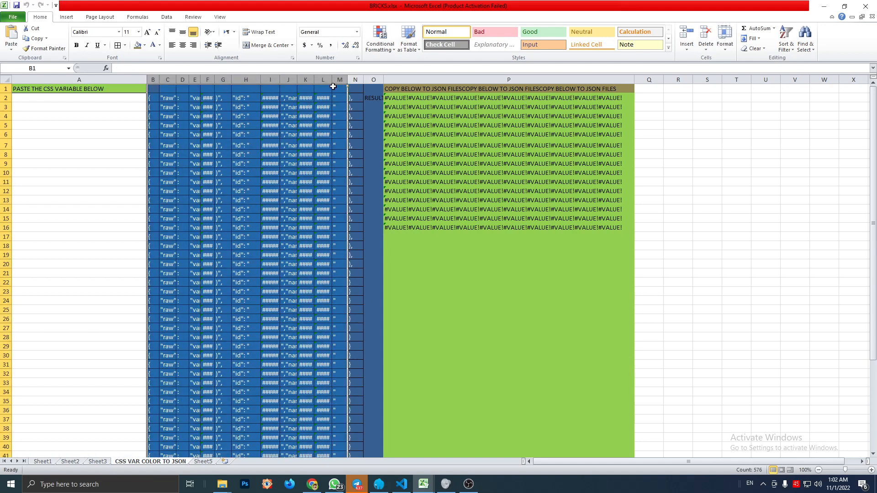
right_click(320, 78)
left_click(339, 187)
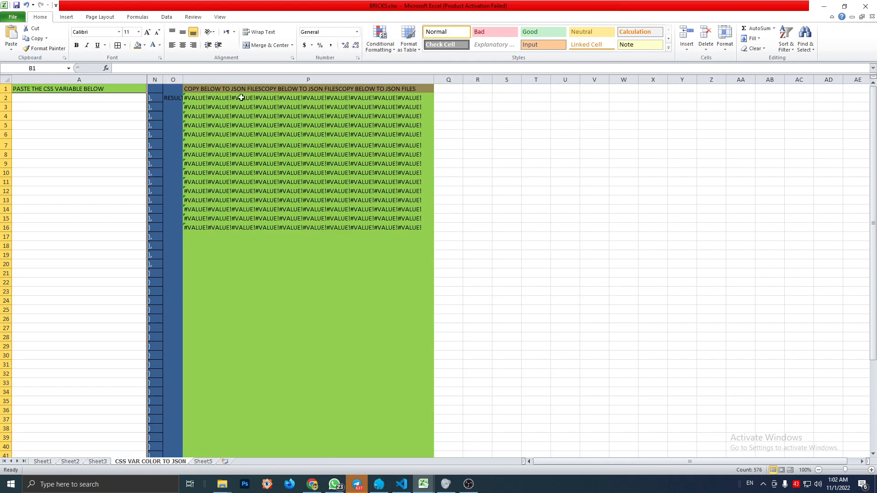
left_click(173, 80)
right_click(175, 79)
left_click(191, 194)
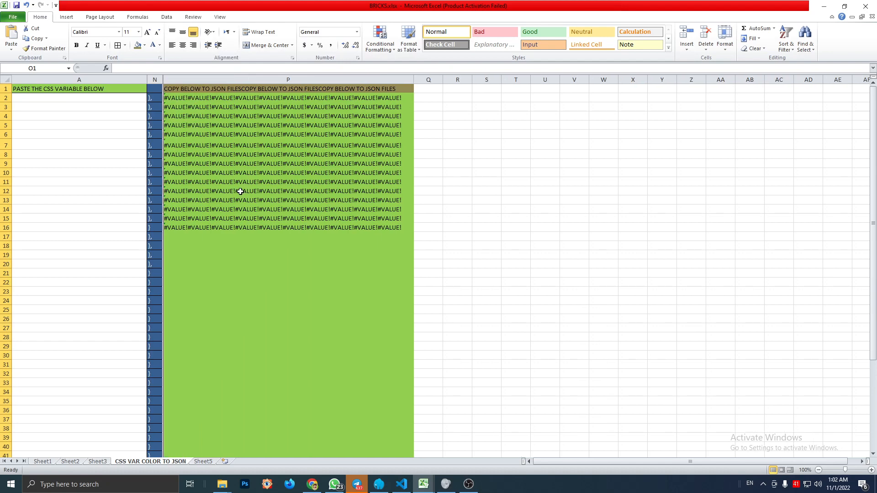
left_click(240, 191)
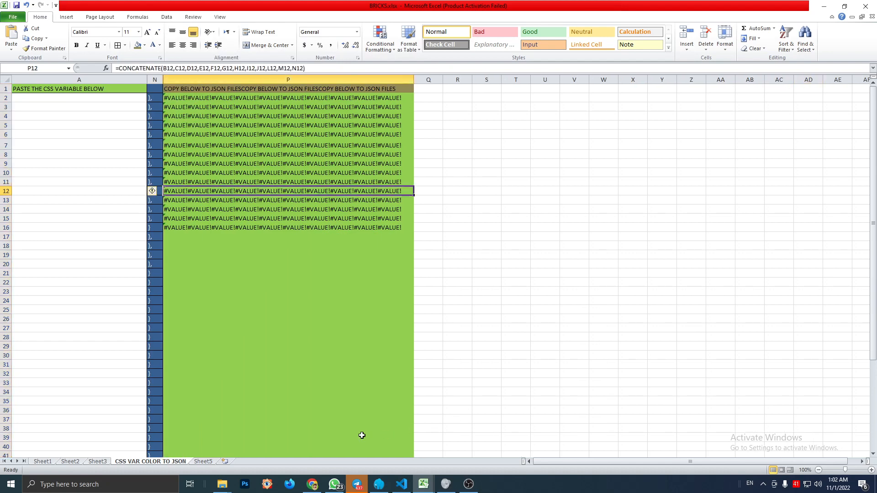
Switch to style.css in Visual Studio Code, remove the stray trailing hyphen from the --color-white variable name and save the file.
mouse_move(319, 486)
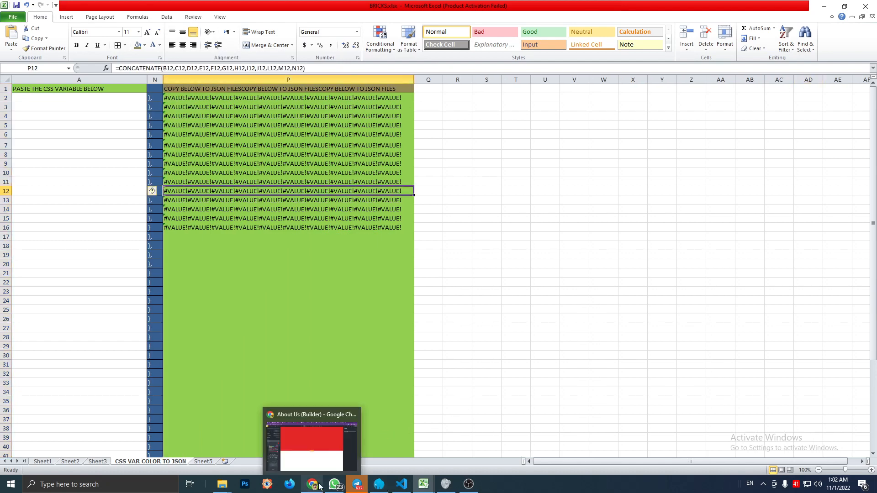
left_click(316, 464)
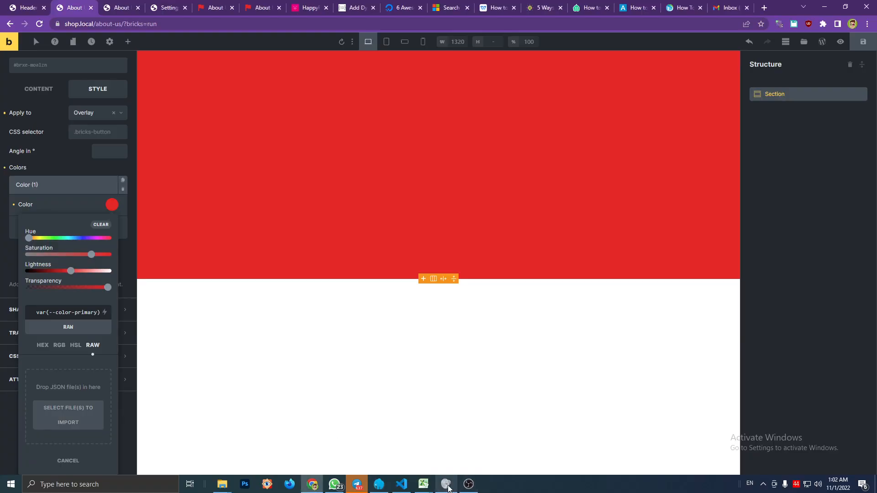
left_click(401, 484)
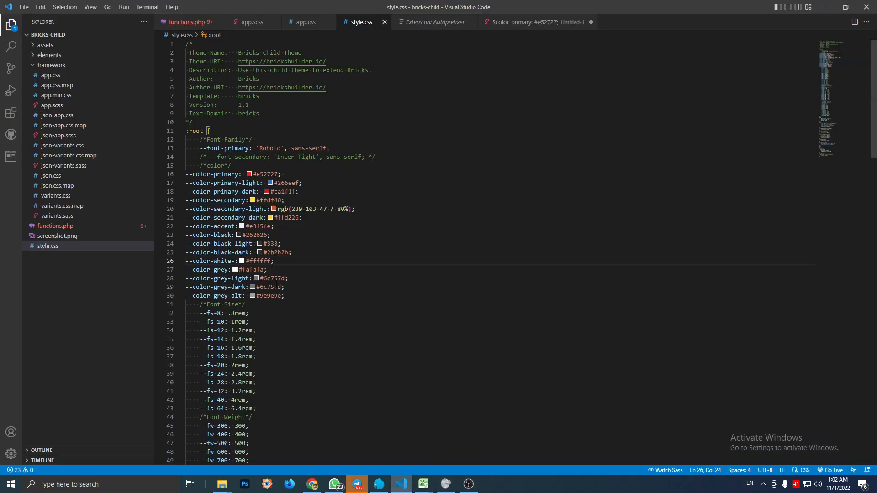
left_click(233, 260)
key("BackSpace")
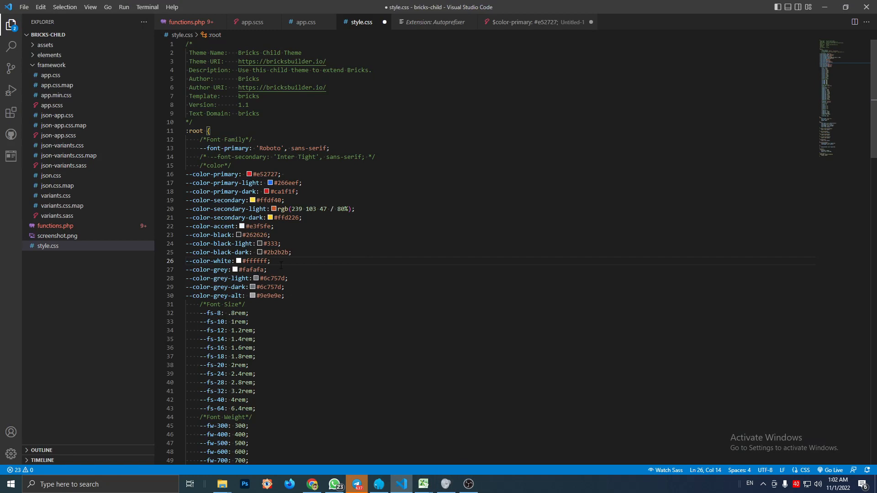
key("ctrl+s")
Copy all color variables from --color-primary to --color-grey-alt and paste them into the Excel conversion sheet starting at A2.
left_click_drag(285, 295, 184, 175)
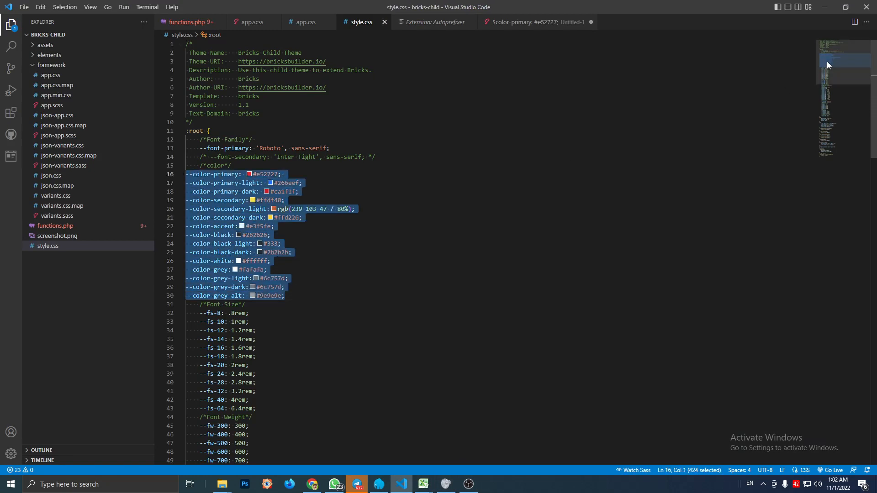
left_click(824, 7)
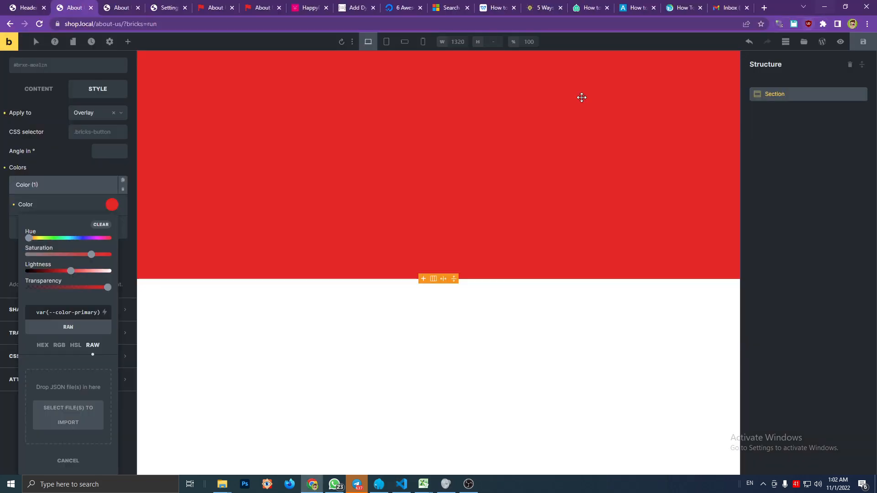
mouse_move(423, 484)
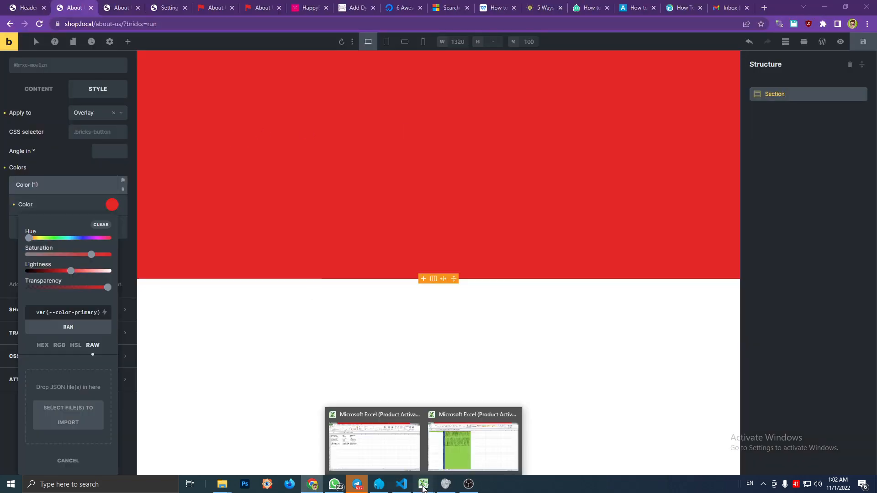
left_click(457, 438)
left_click(114, 191)
left_click(69, 100)
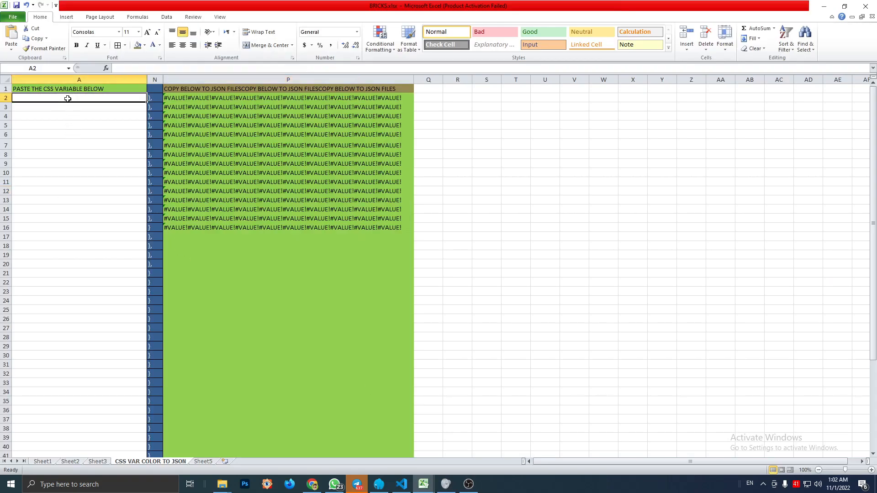
key("ctrl+v")
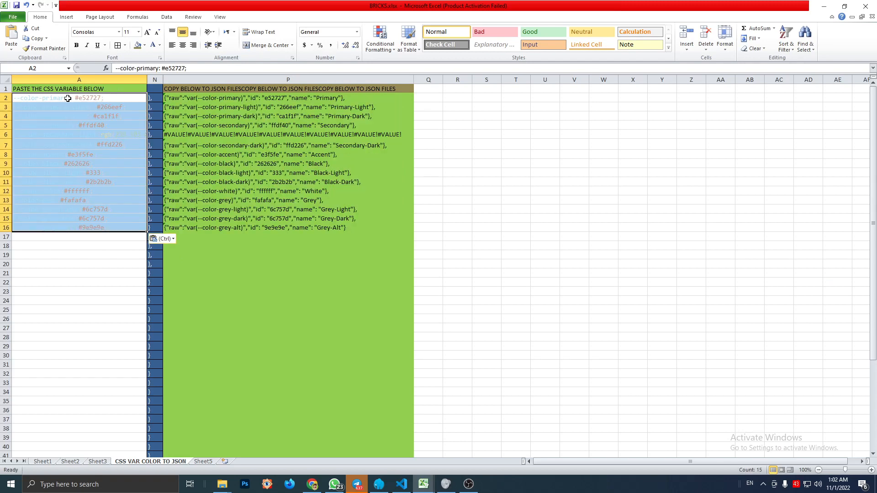
key("Return")
left_click(88, 153)
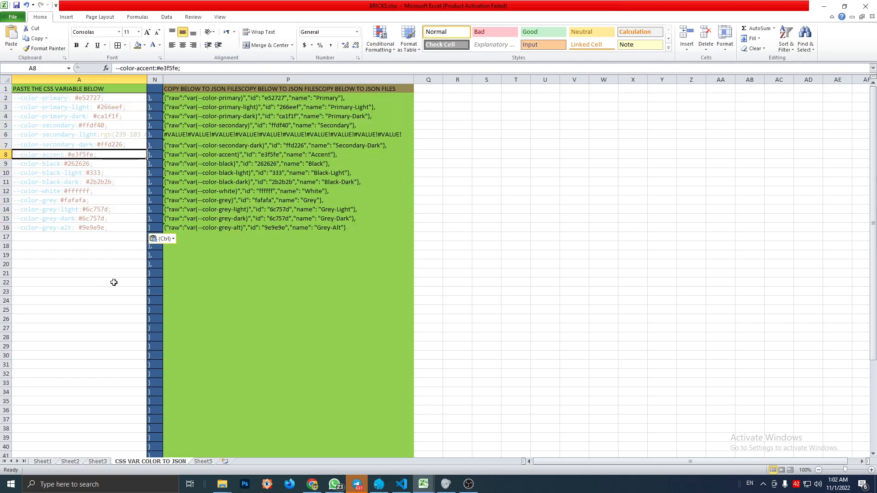
left_click(114, 282)
Compare the JSON formula in P6 with its source variable in A6, and widen column A to fit the full rgb value.
left_click(181, 134)
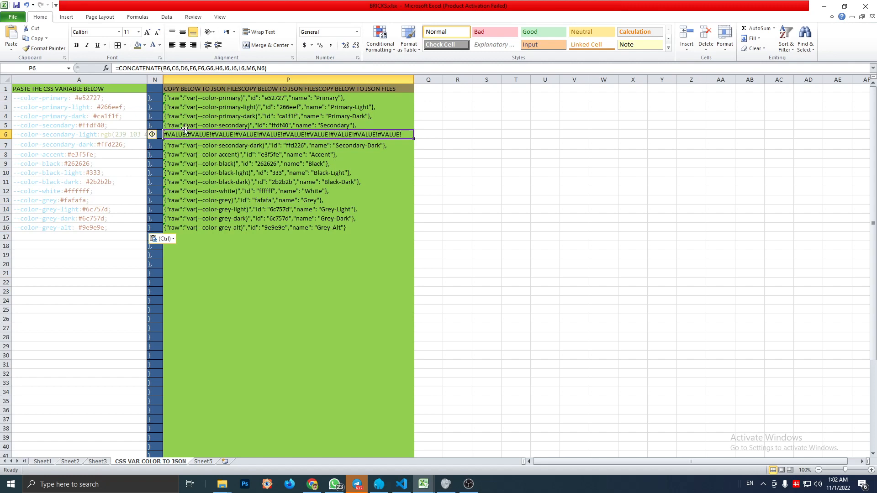
left_click(184, 117)
left_click(192, 99)
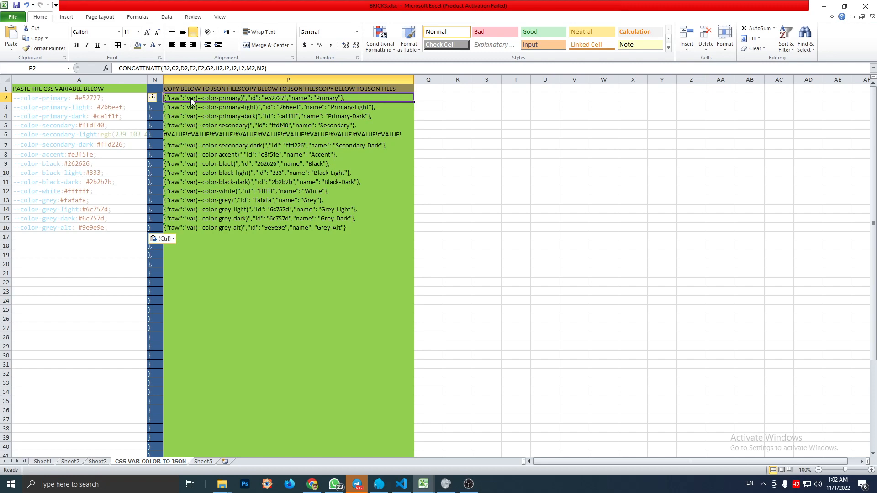
left_click(107, 153)
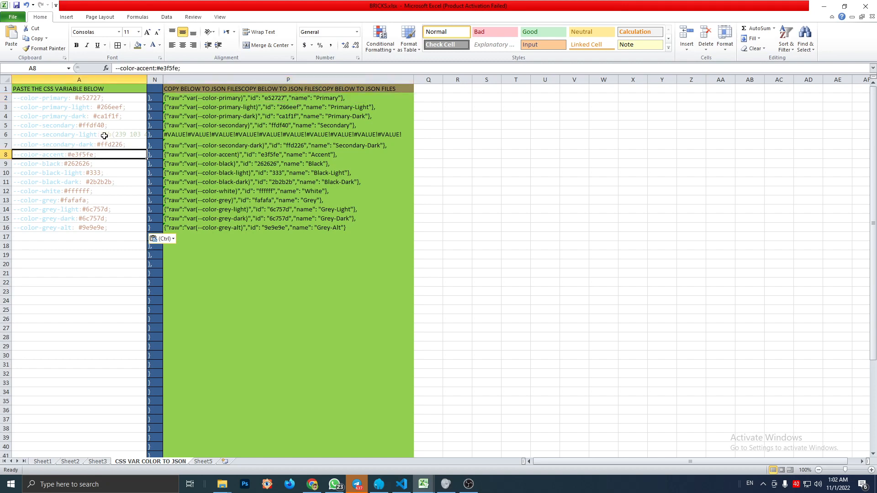
left_click(175, 135)
left_click(115, 136)
left_click_drag(147, 80, 180, 81)
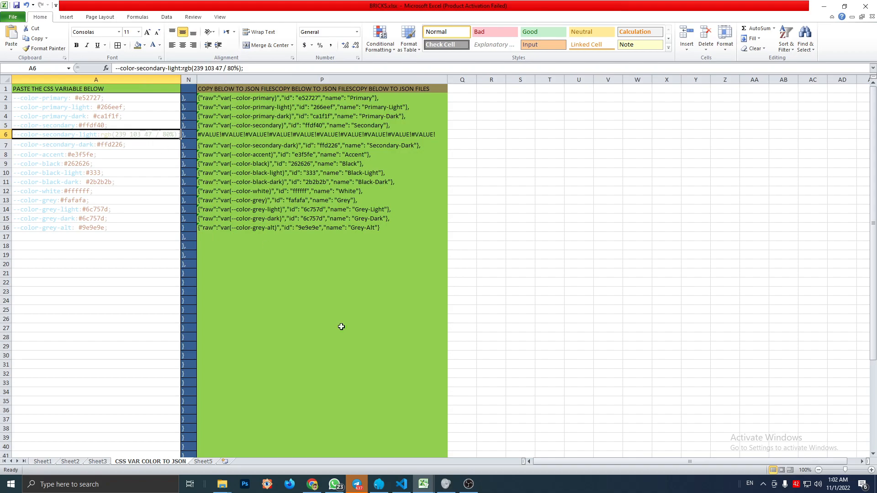
Return to style.css in Visual Studio Code and replace the --color-secondary-light rgb value with #000.
left_click(401, 484)
left_click(314, 261)
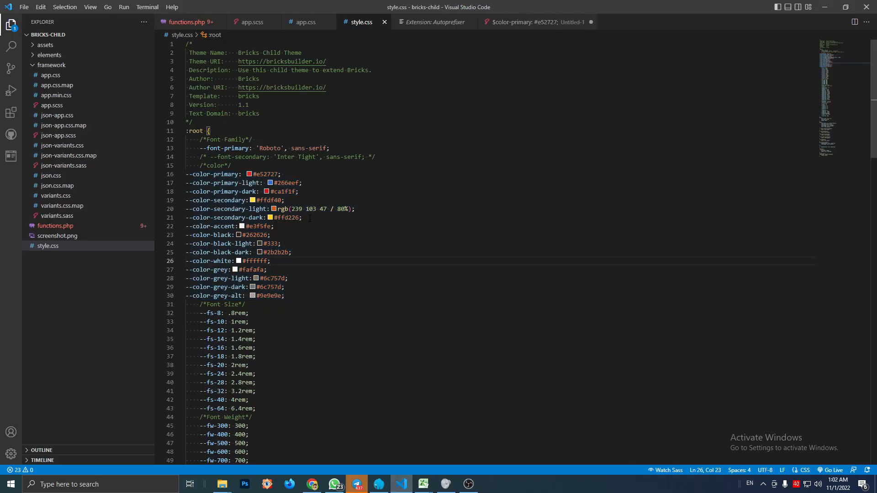
left_click_drag(350, 208, 281, 209)
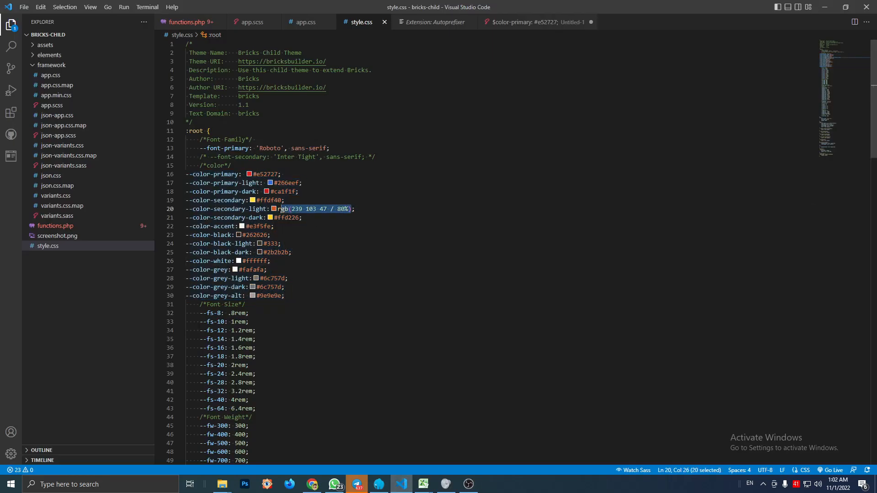
mouse_move(281, 208)
key("BackSpace")
key("BackSpace")
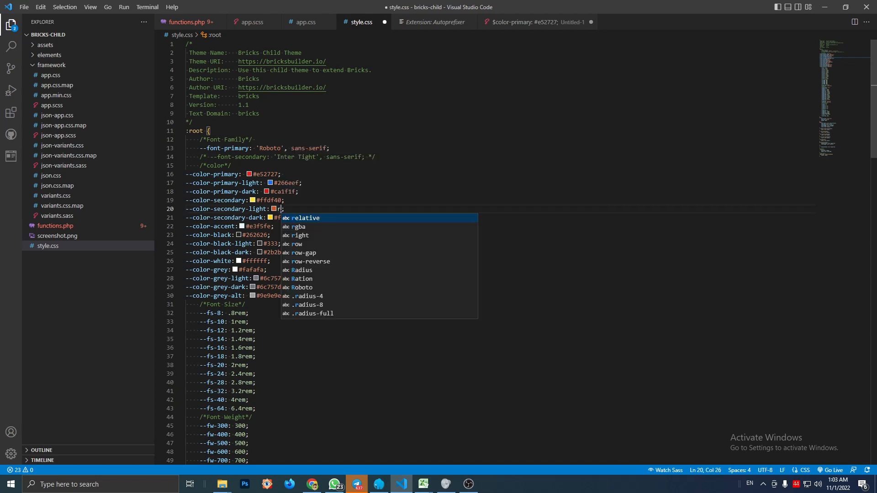
type("#00")
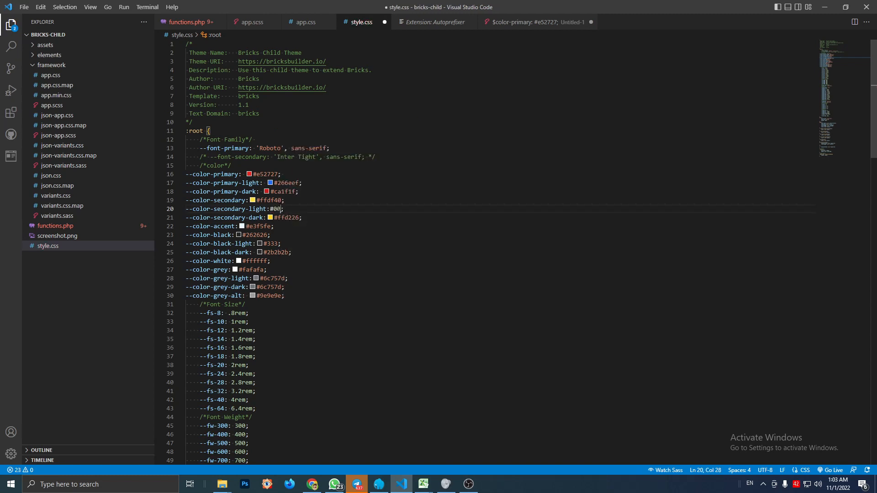
type("0")
Copy the color variables from style.css again and paste them over A2:A16 in the Excel conversion sheet.
left_click_drag(292, 296, 175, 178)
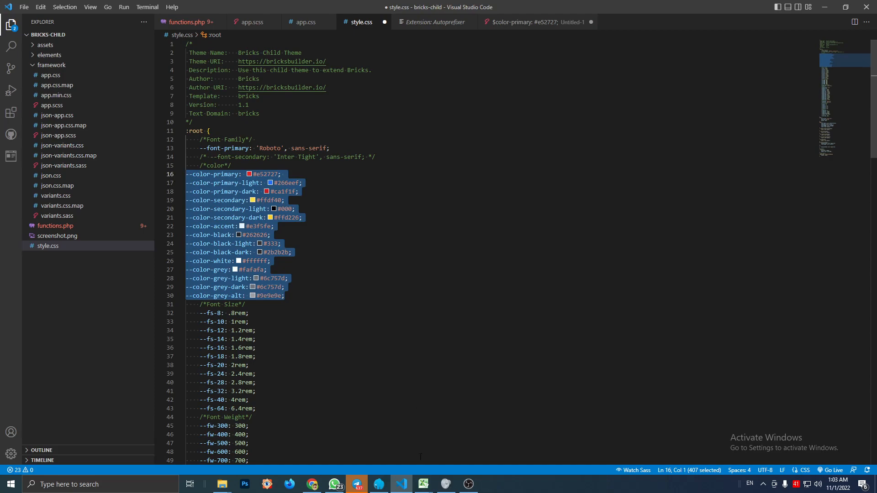
left_click(423, 484)
left_click(472, 461)
left_click(139, 283)
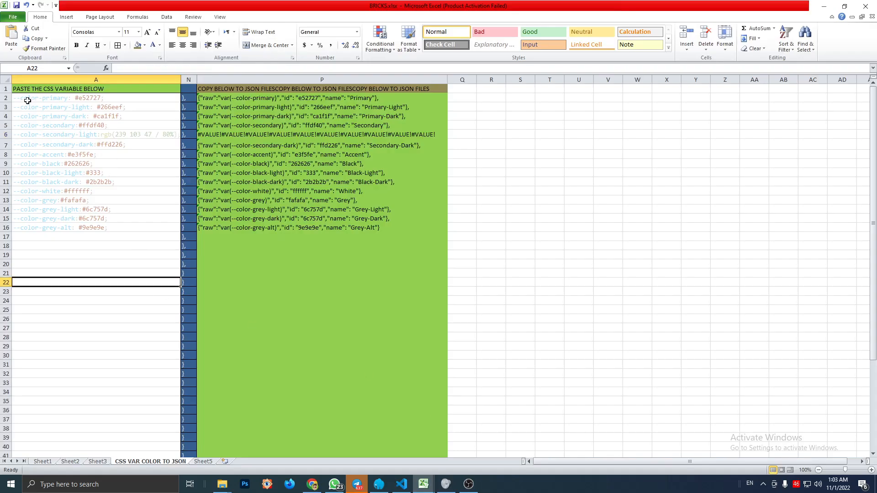
left_click_drag(27, 101, 74, 225)
key("ctrl+v")
left_click(122, 264)
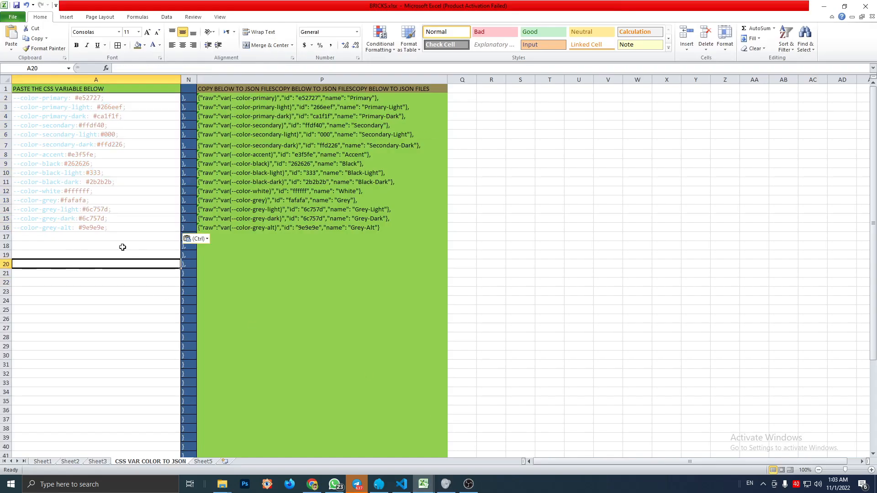
Check the generated JSON rows in column P down to the last entry in P16.
left_click_drag(319, 163, 350, 154)
left_click(356, 152)
left_click(364, 146)
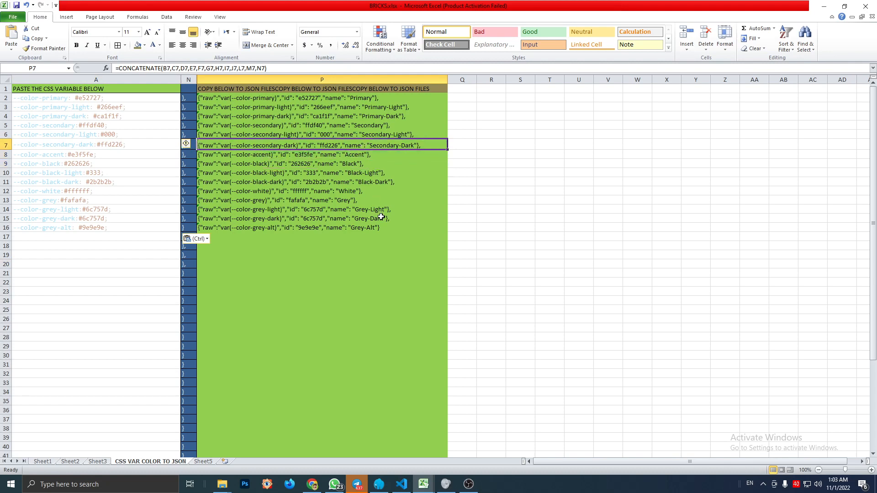
left_click(389, 216)
left_click(389, 227)
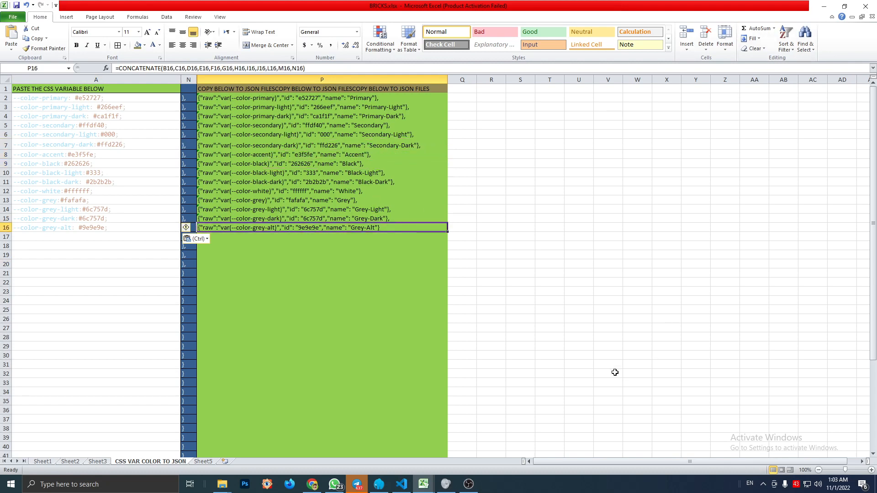
Switch to the Bricks builder in Chrome and close the overlay color's picker.
left_click(312, 484)
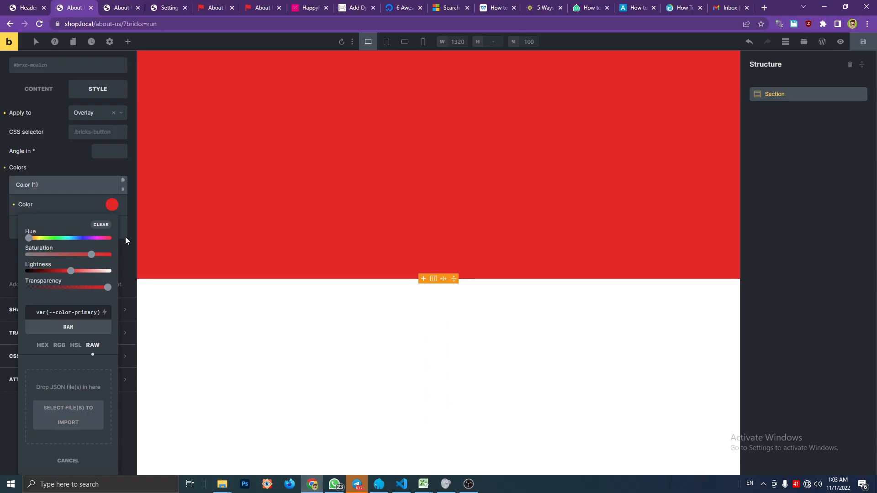
left_click(112, 204)
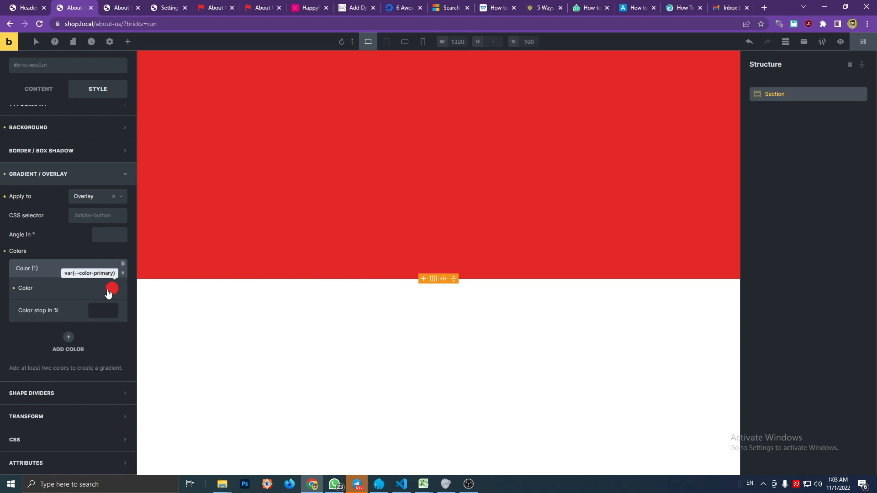
mouse_move(424, 483)
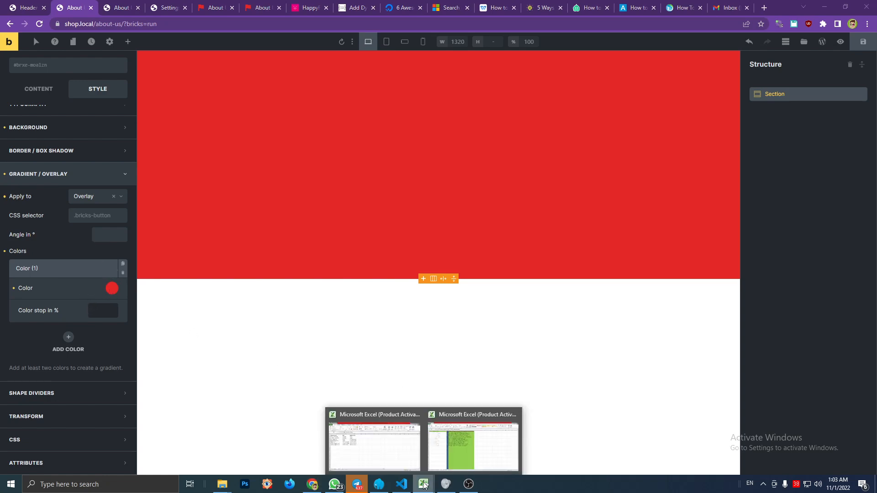
left_click(455, 461)
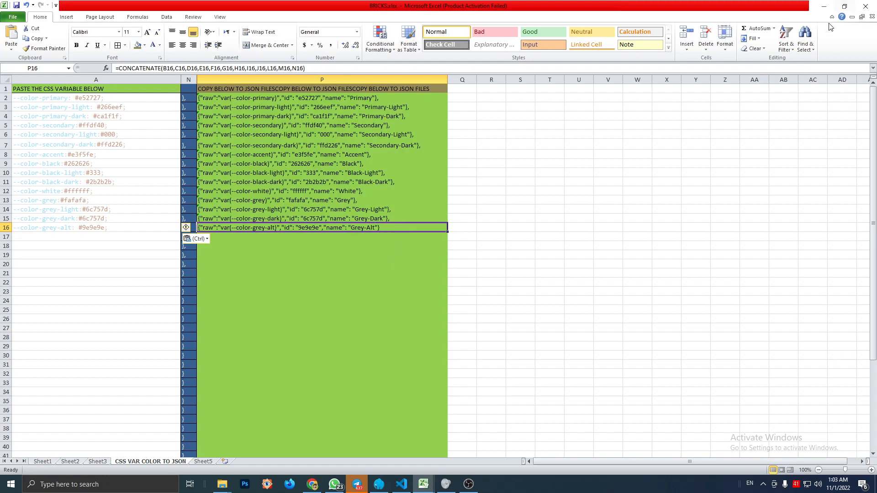
left_click(823, 7)
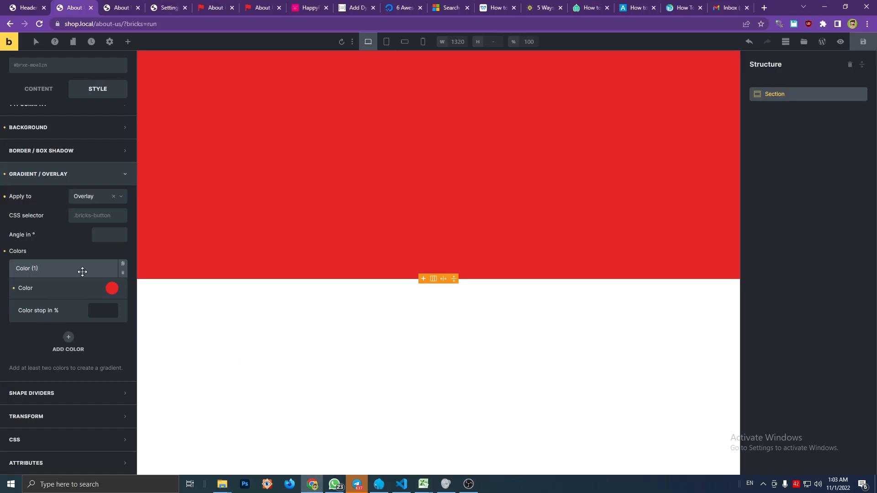
left_click(82, 271)
left_click(105, 315)
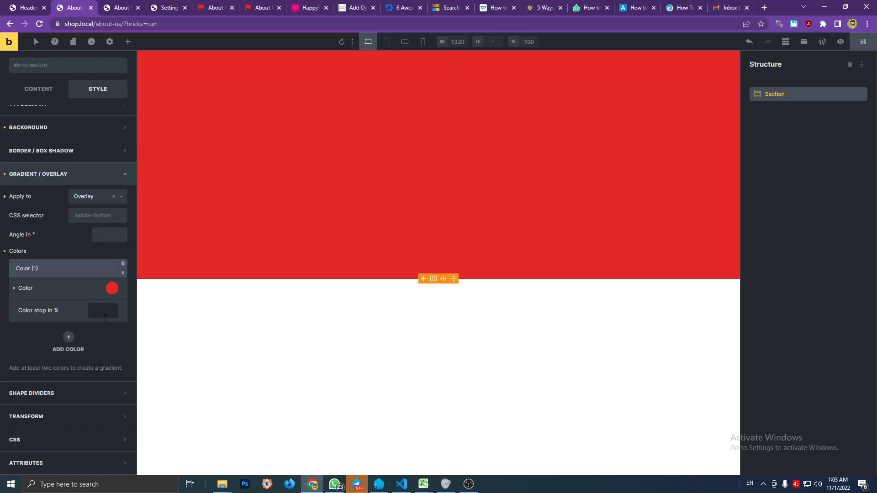
Open the overlay color's picker and export its Default color palette as a JSON file.
left_click(111, 289)
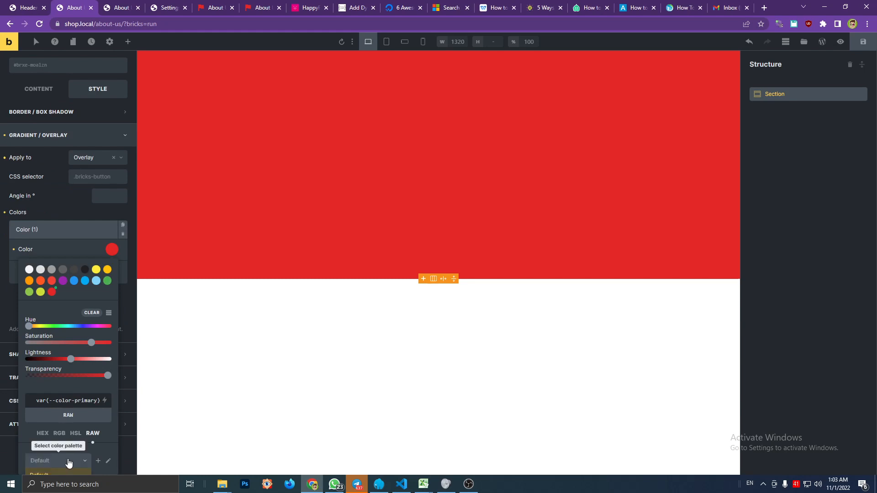
left_click(109, 463)
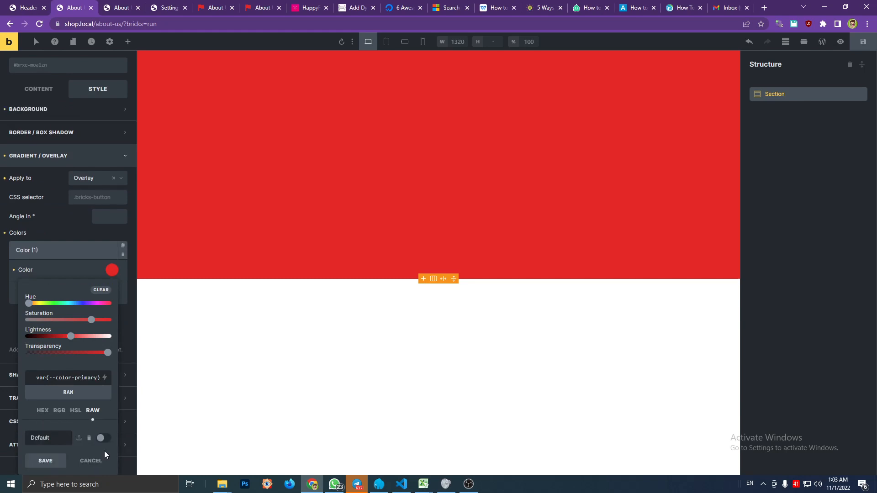
left_click(79, 438)
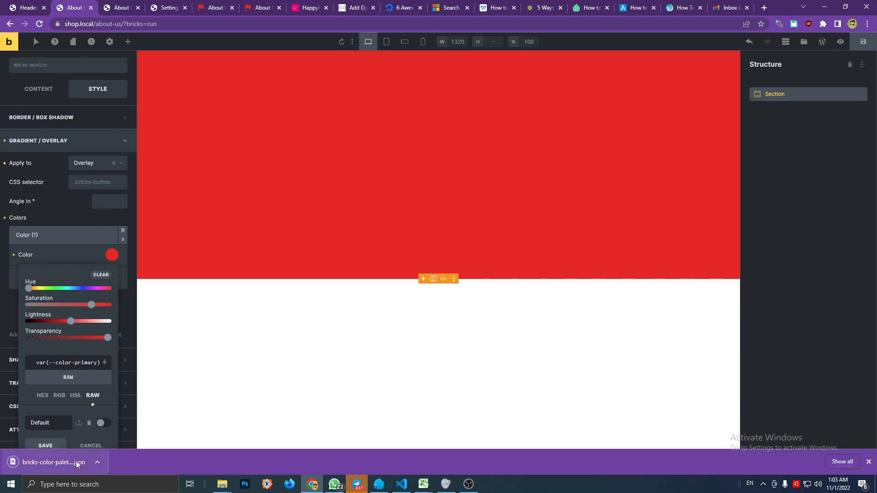
Locate the downloaded bricks-color-palette-default (5).json in the Downloads folder and open it in Notepad++.
left_click(97, 462)
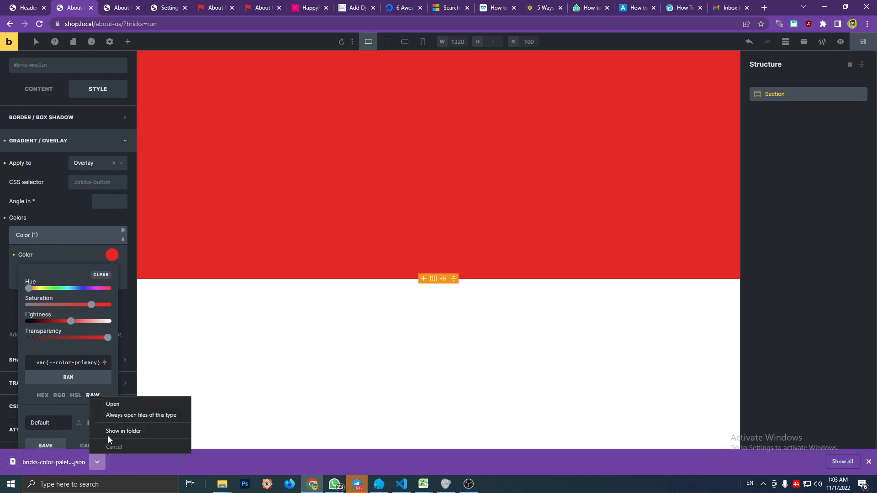
left_click(110, 432)
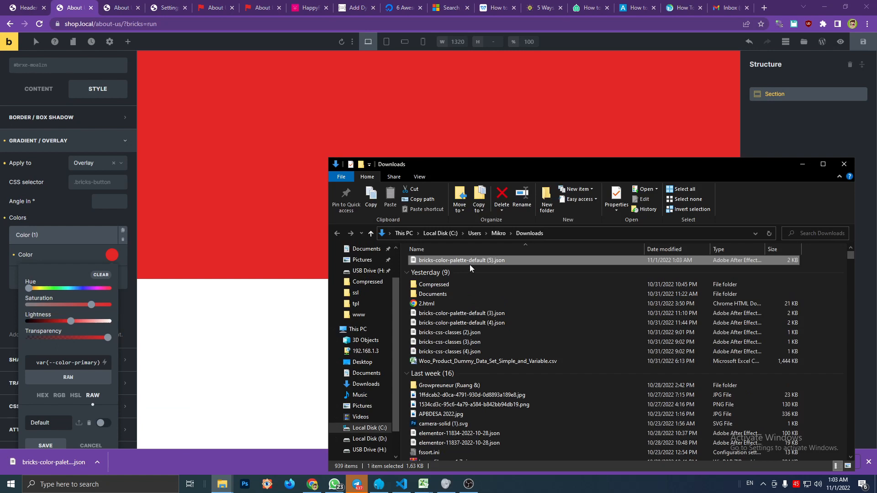
right_click(469, 267)
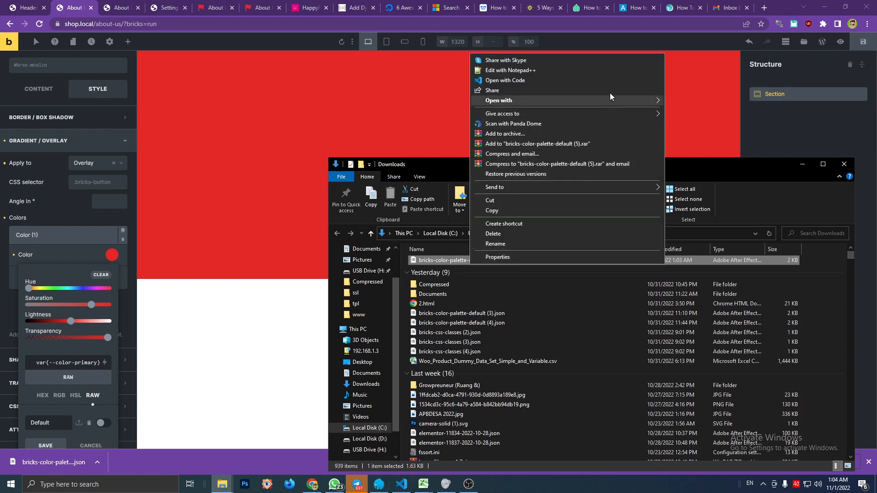
left_click(599, 73)
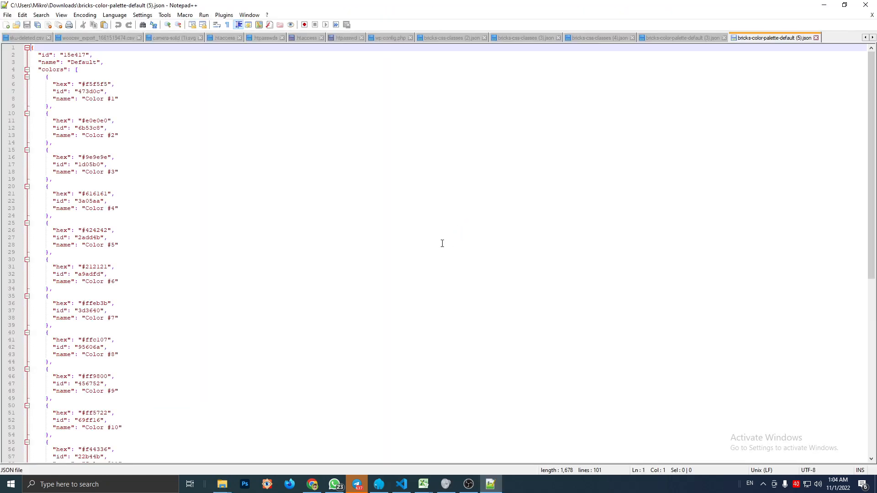
Examine the exported JSON's structure: the palette id and name lines and the first color entries in the colors array.
left_click(212, 218)
left_click(91, 180)
scroll(163, 199, "down", 15)
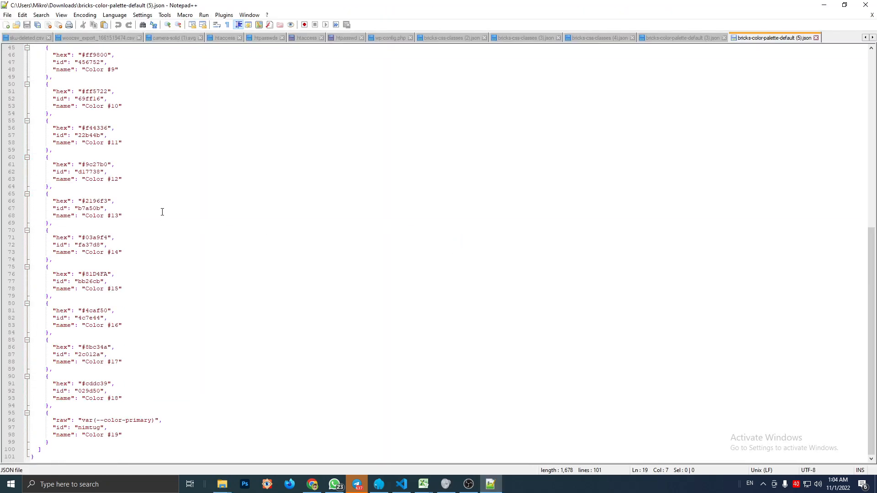
scroll(163, 234, "up", 15)
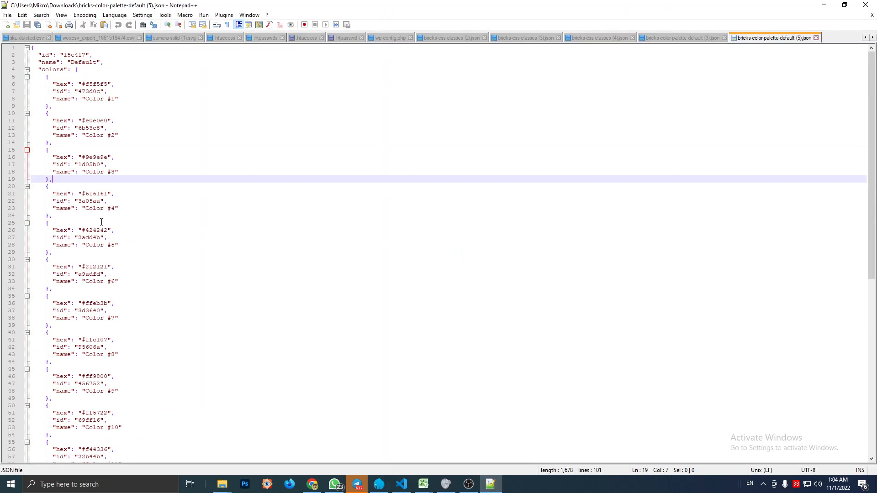
left_click(123, 206)
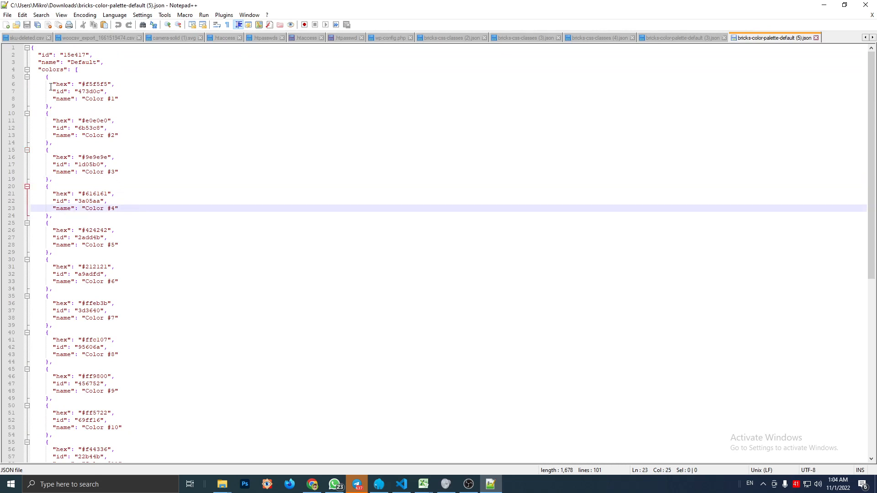
left_click_drag(38, 55, 97, 54)
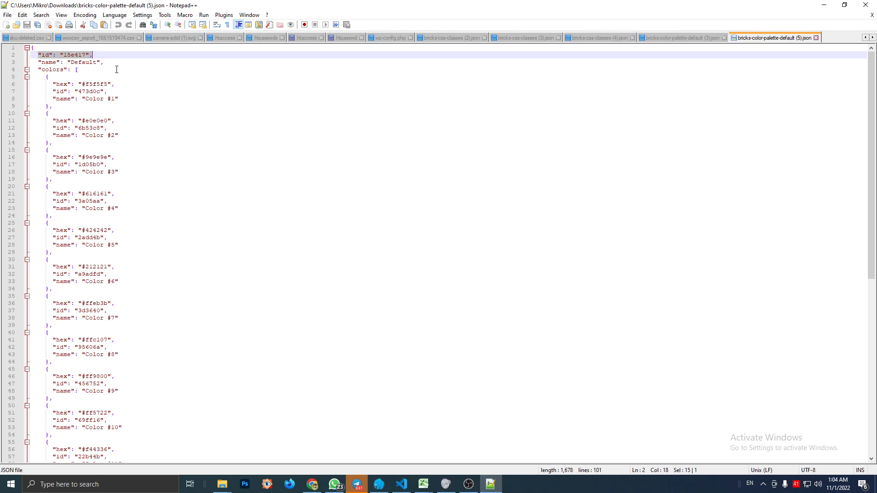
left_click(110, 62)
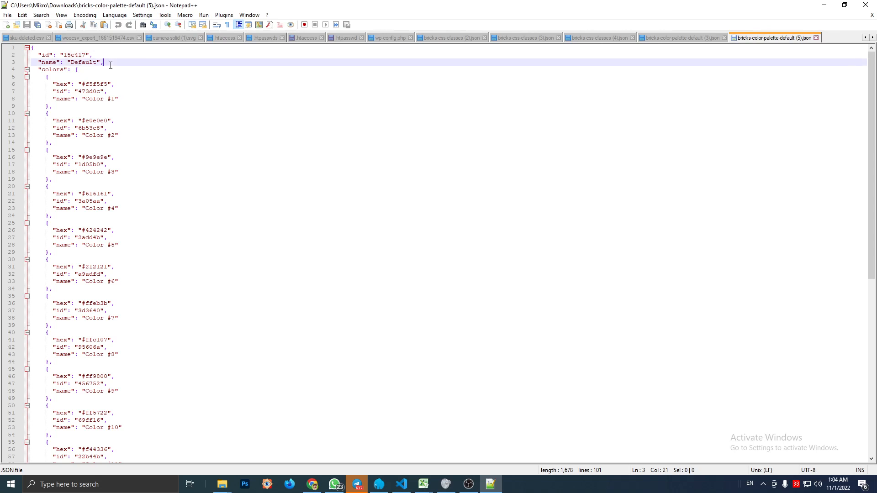
left_click_drag(70, 62, 95, 62)
left_click(74, 84)
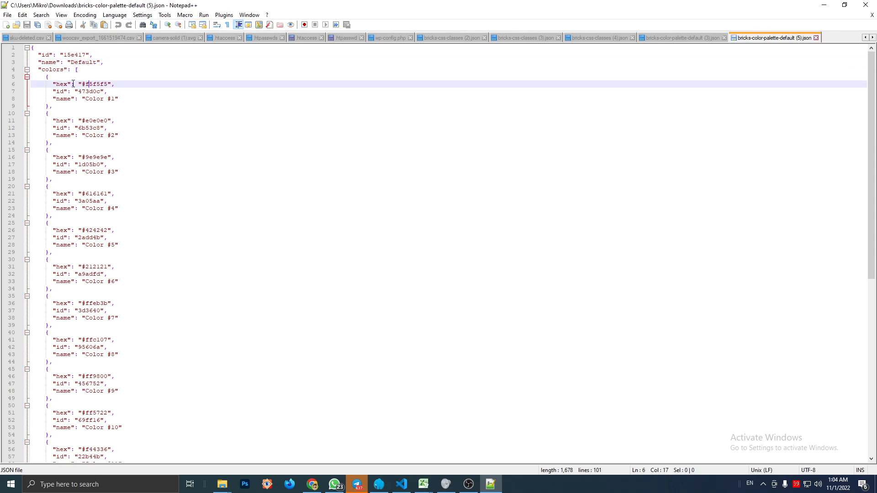
left_click_drag(46, 75, 74, 106)
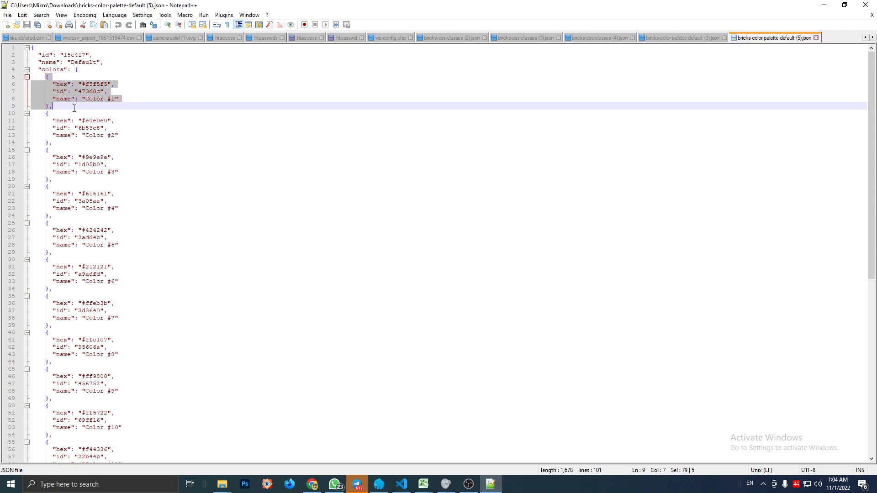
left_click(77, 119)
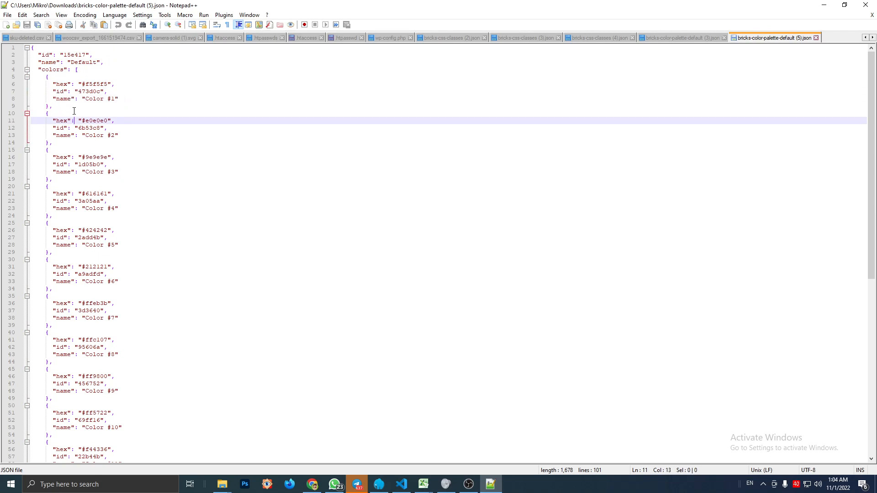
left_click_drag(45, 113, 52, 143)
Compare the hex color entries with the last entry, which uses a raw CSS variable, near the end of the JSON.
scroll(80, 148, "down", 13)
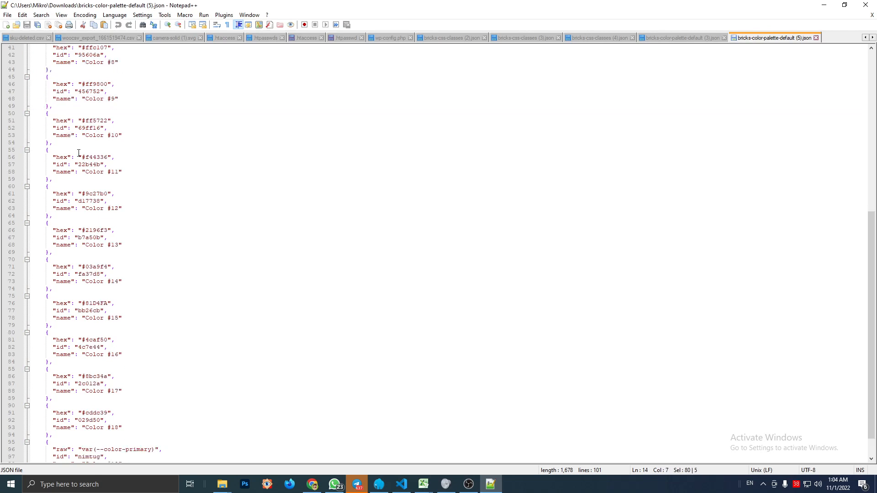
left_click(64, 121)
scroll(111, 267, "down", 2)
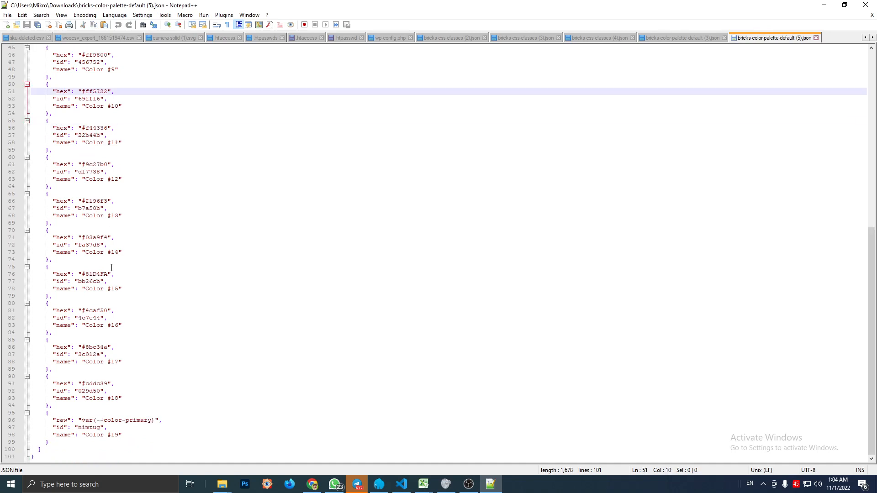
left_click(67, 419)
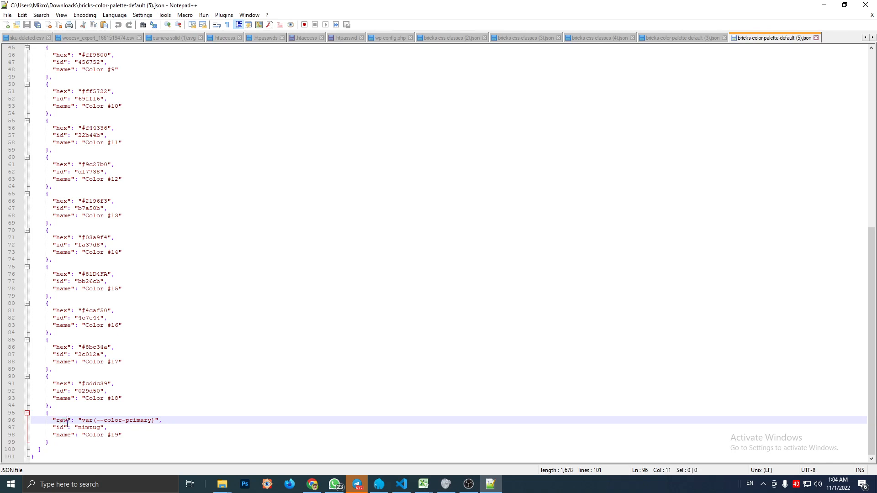
left_click(64, 384)
left_click_drag(80, 420, 156, 419)
left_click(163, 405)
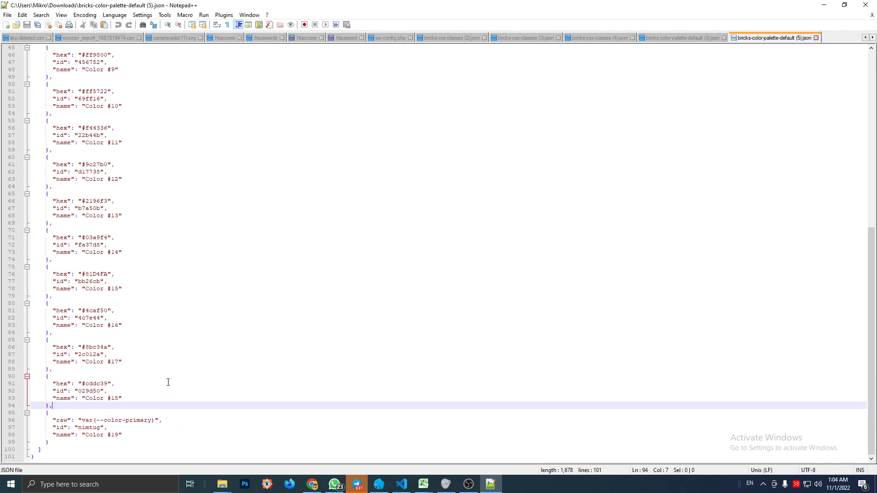
scroll(164, 365, "up", 15)
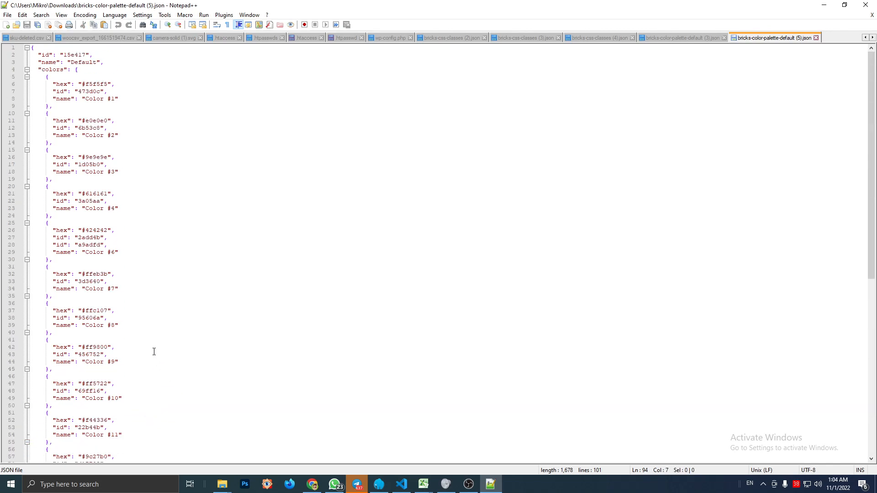
scroll(175, 340, "down", 15)
scroll(177, 319, "up", 15)
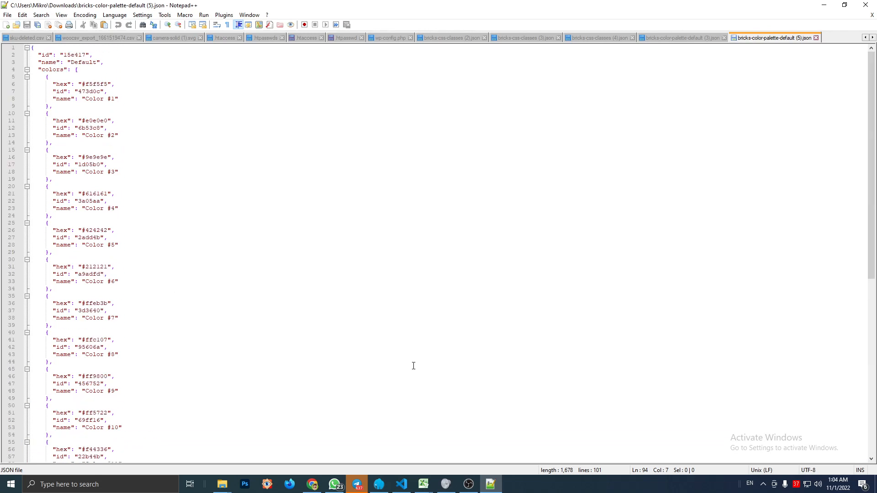
Set the palette's id to mycolor and its name to Theme Color in the JSON.
double_click(82, 54)
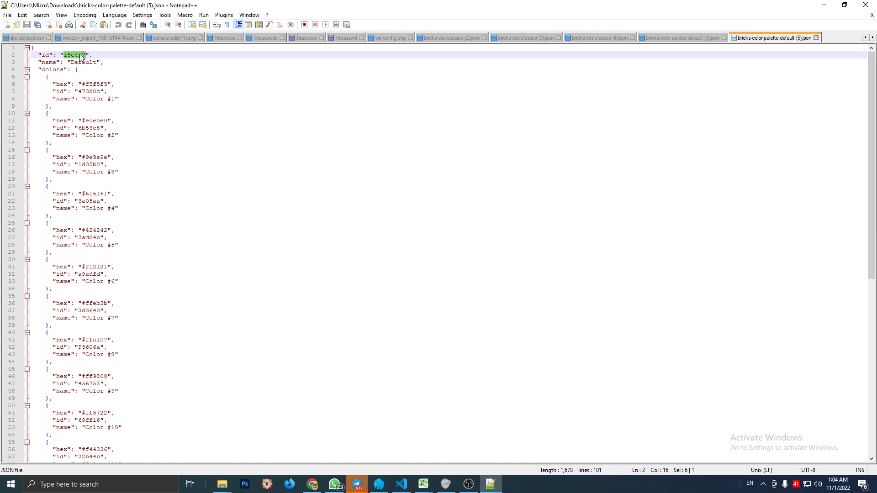
type("myco")
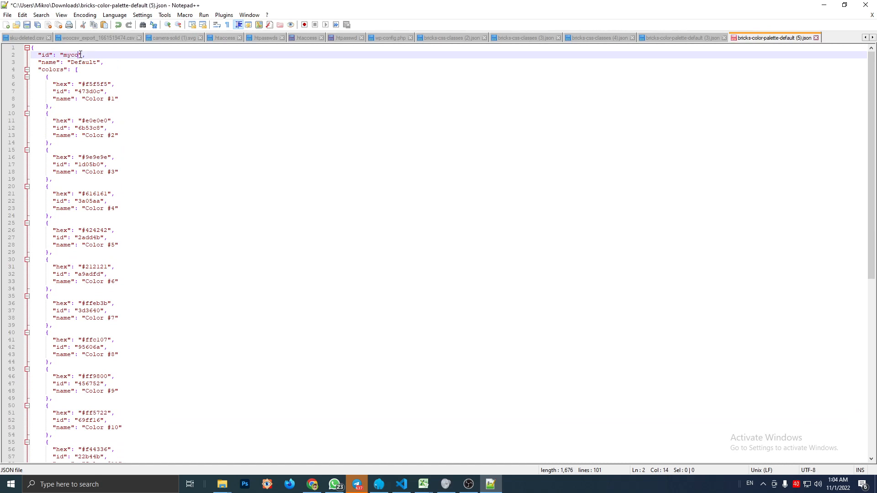
type("lor")
left_click_drag(97, 62, 72, 64)
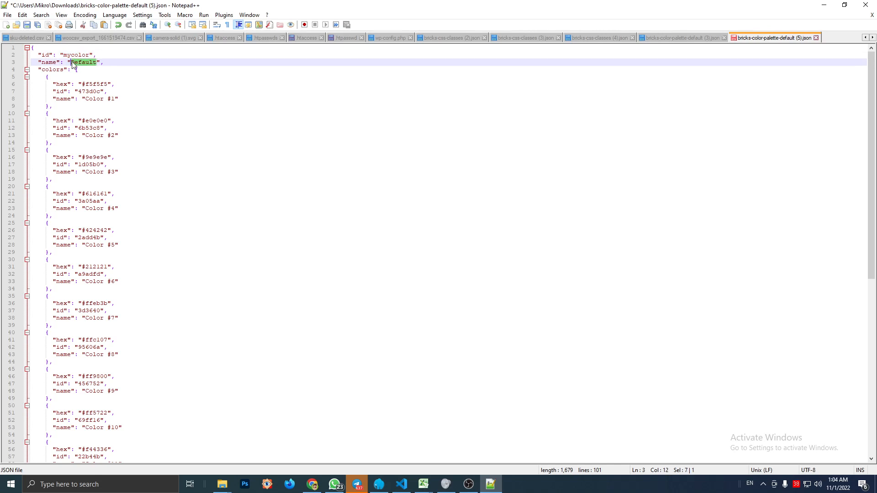
type("THeme Color")
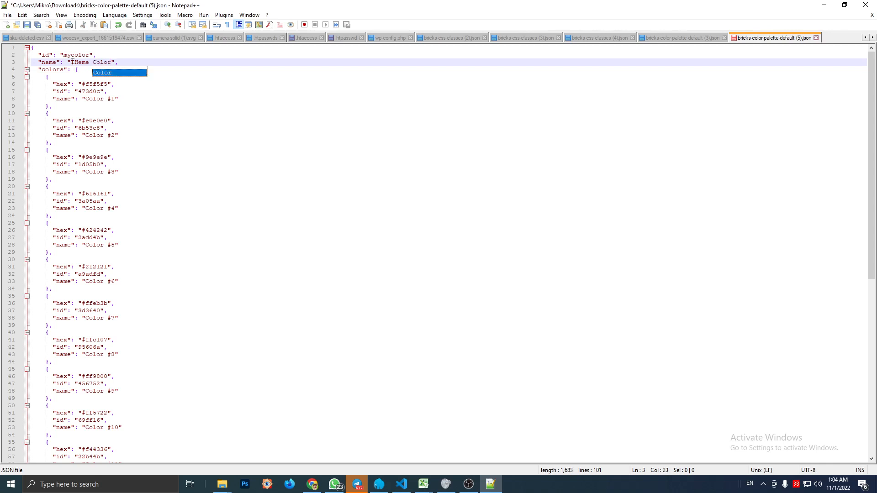
left_click(77, 63)
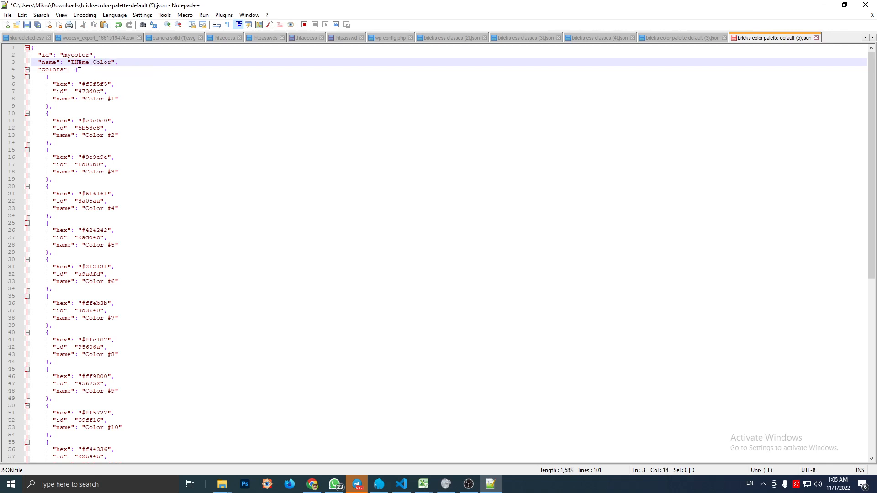
key("BackSpace")
type("h")
left_click(137, 112)
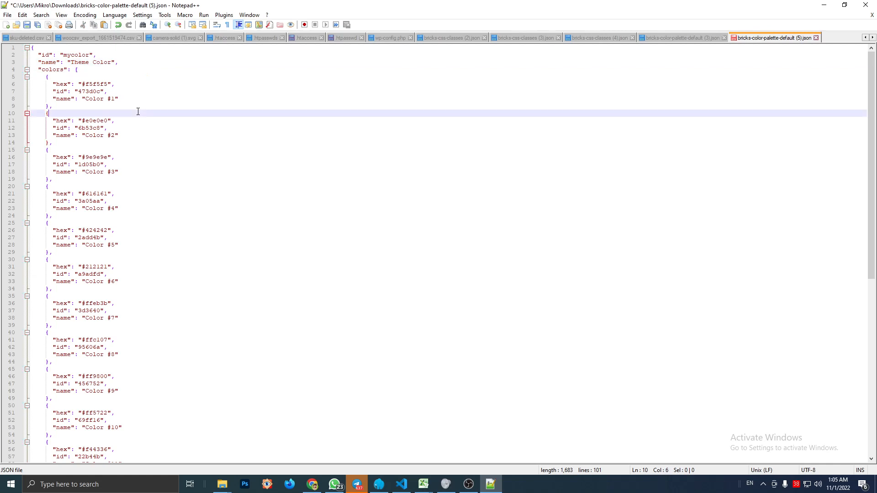
left_click(71, 91)
left_click_drag(48, 79, 85, 139)
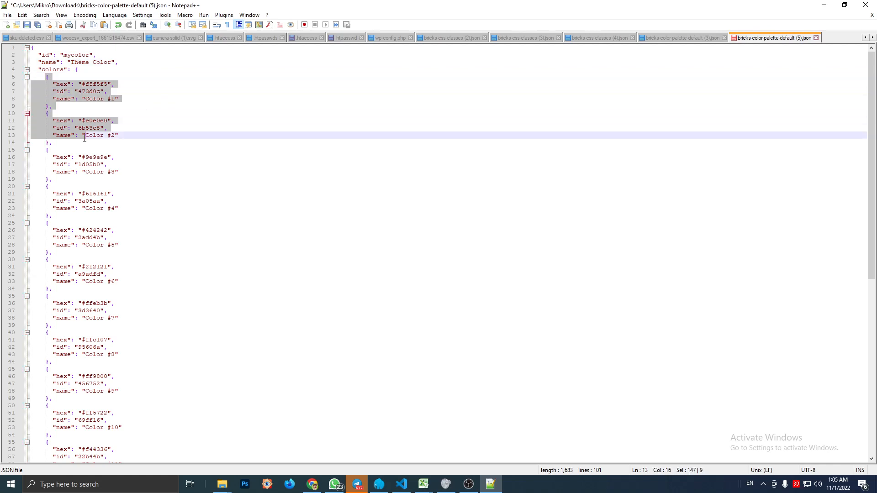
left_click(138, 192)
Switch to the BRICKS.xlsx workbook in Excel and copy the generated JSON rows in P2:P16.
left_click(490, 484)
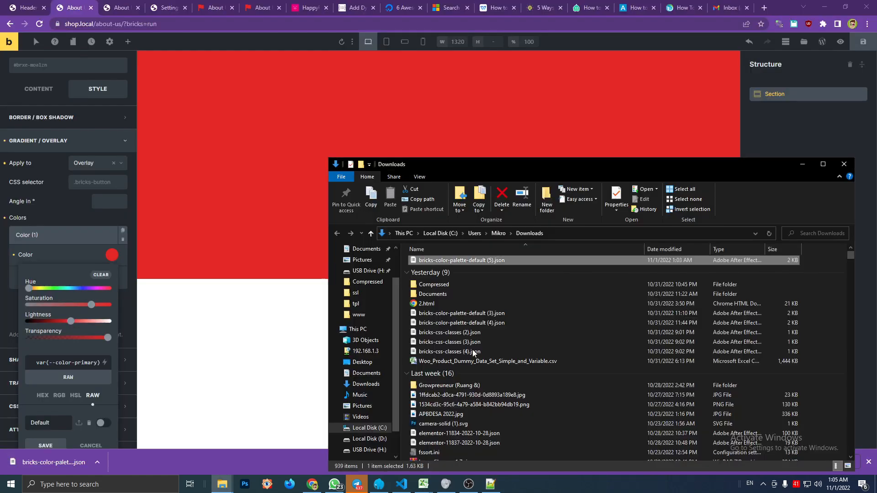
left_click(446, 484)
left_click(423, 484)
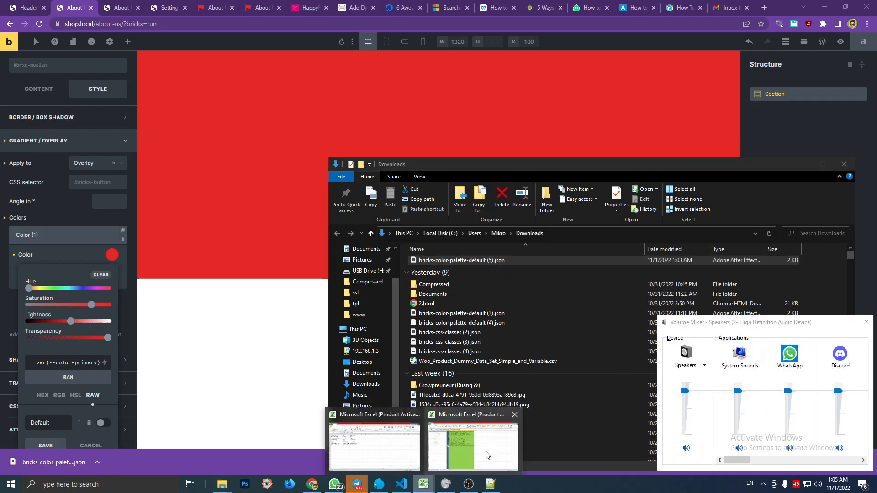
left_click(485, 452)
left_click(440, 246)
left_click(258, 98)
left_click_drag(257, 98, 358, 229)
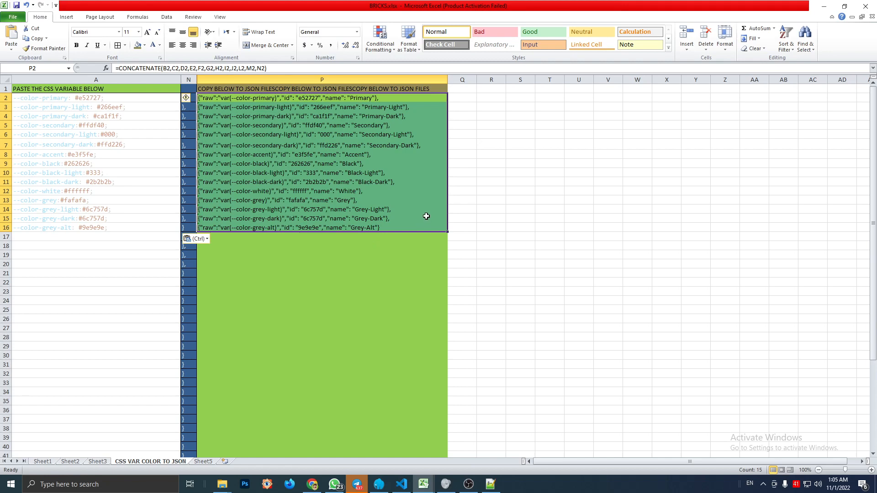
key("ctrl+c")
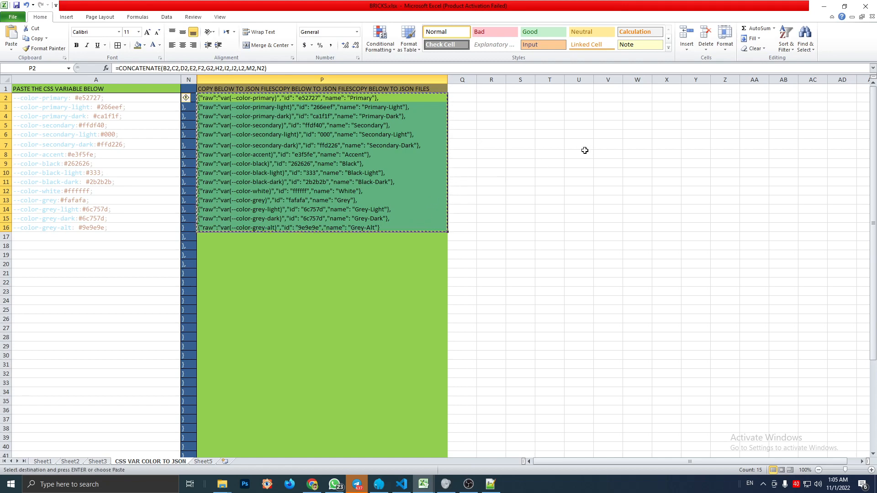
left_click(824, 7)
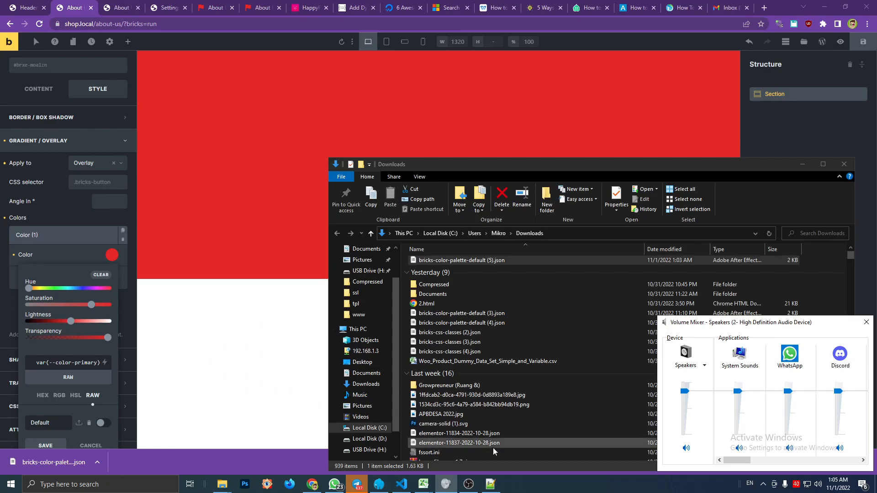
In Notepad++, replace all entries in the palette JSON's colors array with the copied Excel rows, without a trailing blank line, and save the file.
left_click(489, 484)
left_click(201, 208)
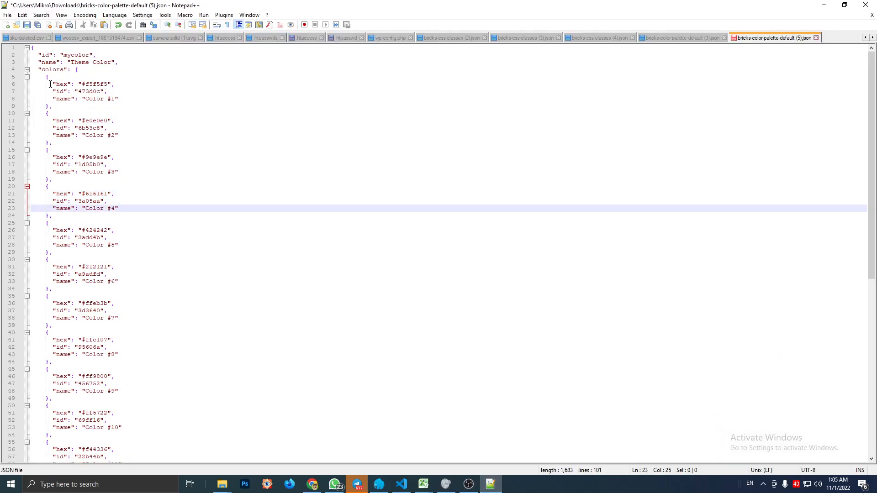
left_click_drag(46, 76, 95, 442)
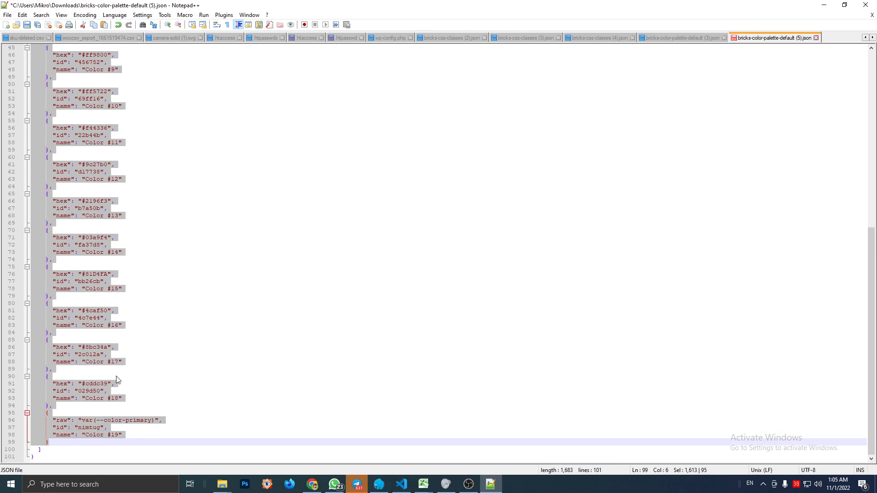
key("ctrl+v")
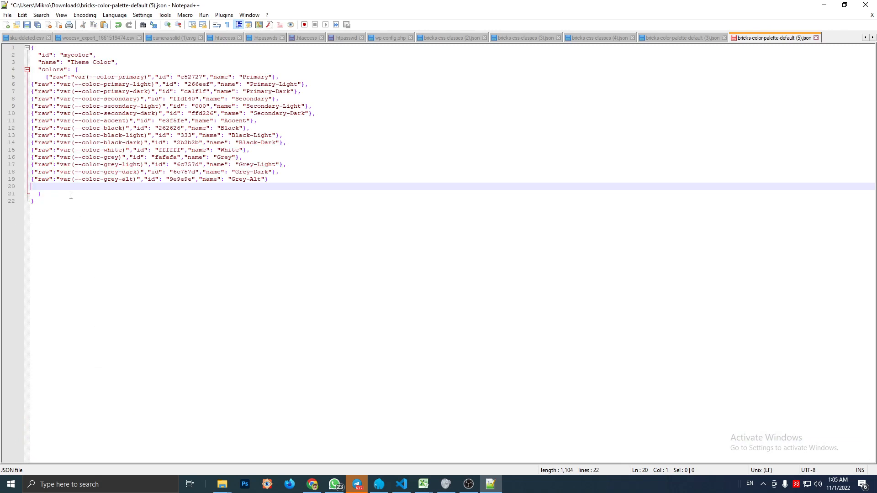
key("BackSpace")
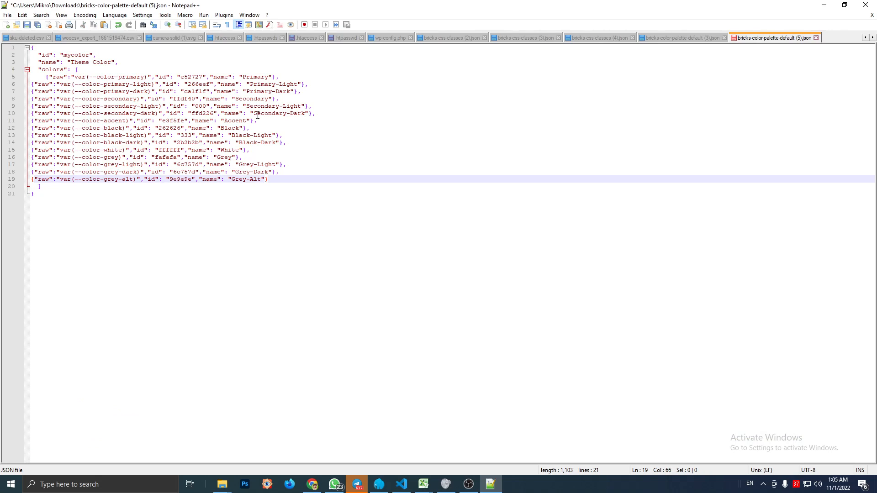
left_click(140, 84)
key("ctrl+s")
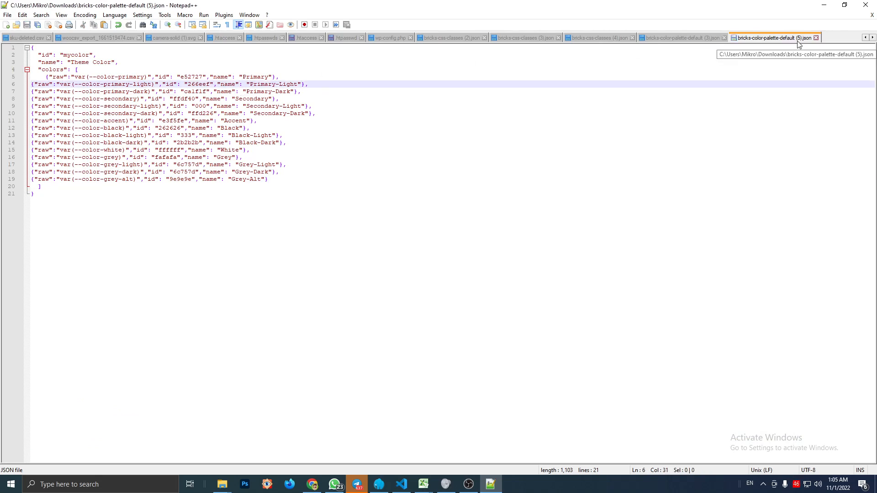
Return to the Bricks editor in Chrome and delete the Default palette from the overlay color's picker, confirming the deletion.
left_click(824, 5)
left_click(107, 235)
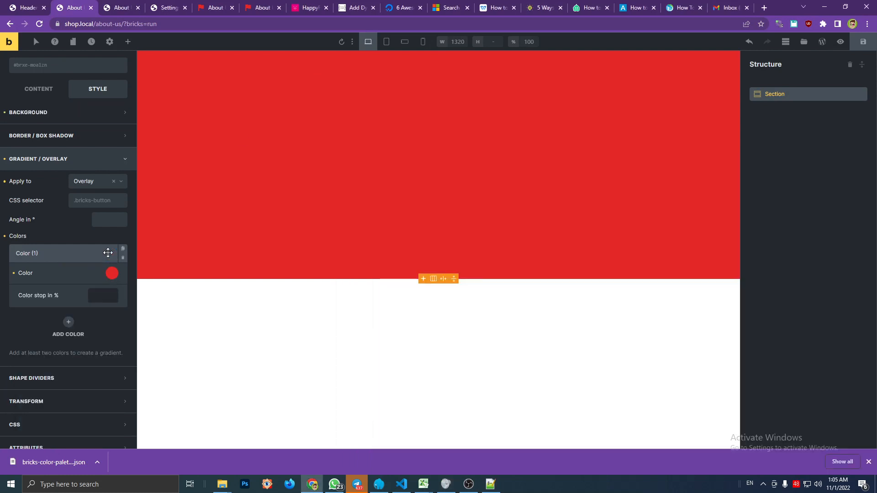
left_click(107, 272)
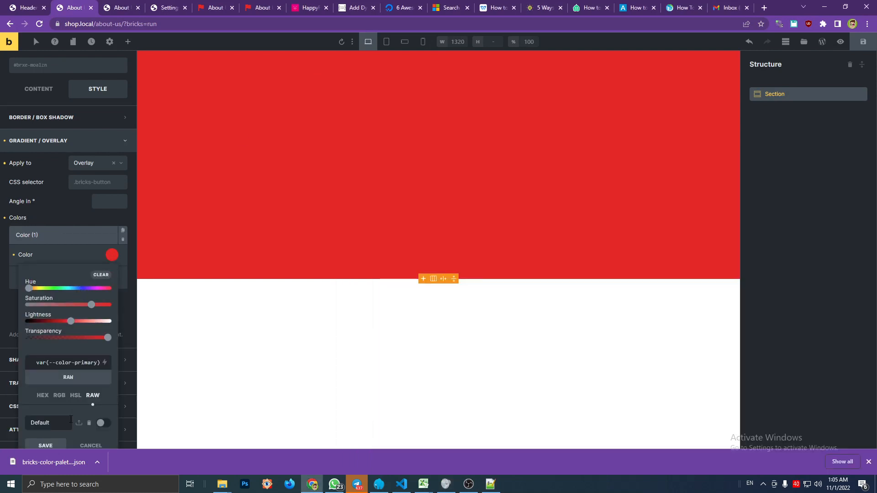
left_click(90, 423)
left_click(109, 424)
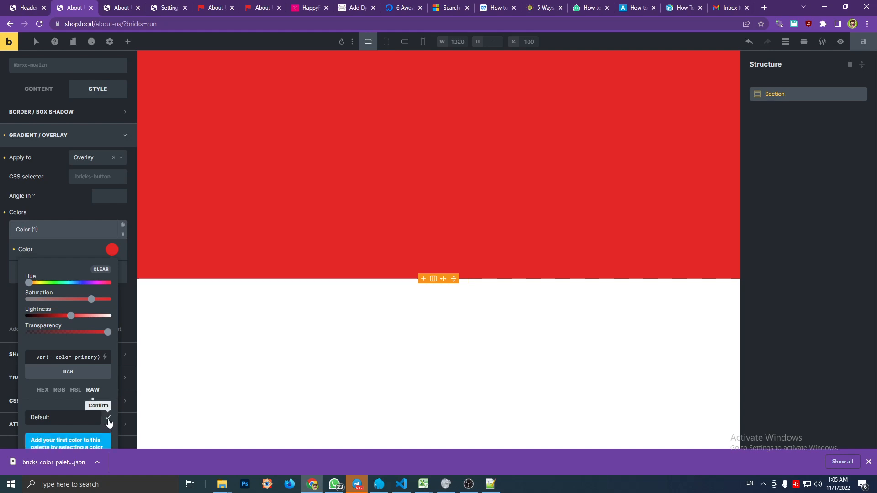
left_click(106, 251)
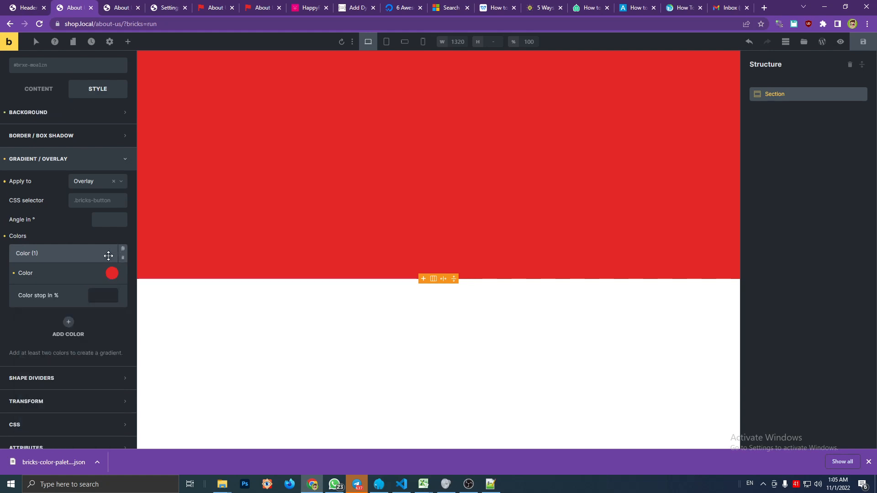
left_click(111, 273)
left_click(109, 249)
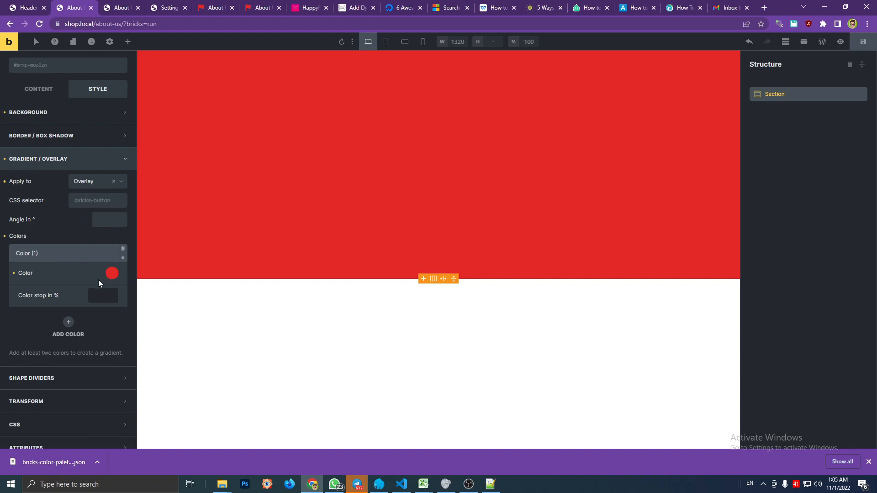
left_click(112, 273)
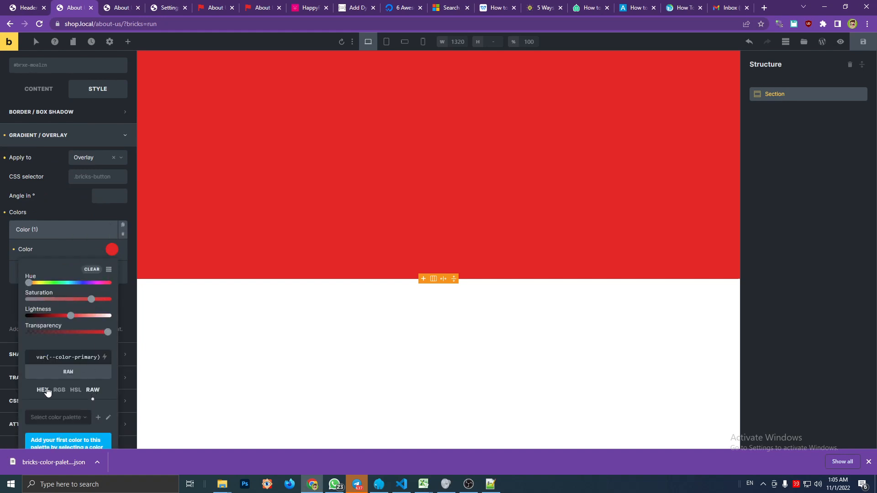
left_click(42, 390)
left_click(93, 391)
left_click(112, 250)
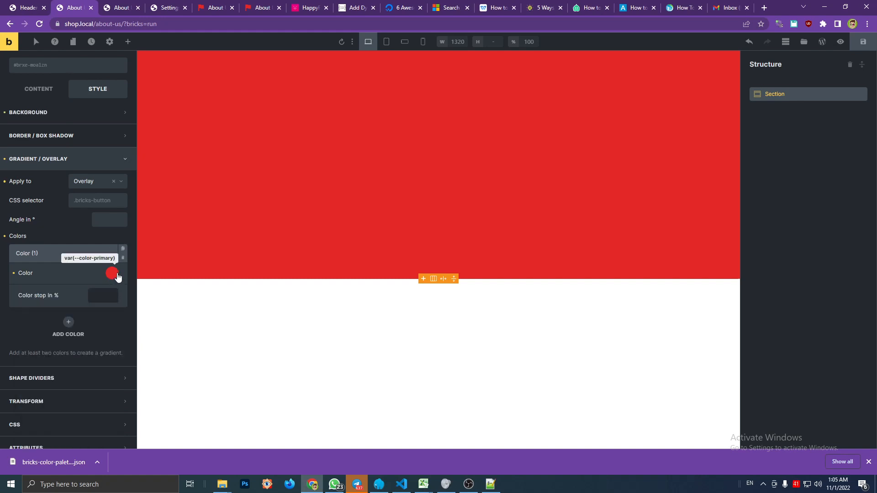
left_click(113, 272)
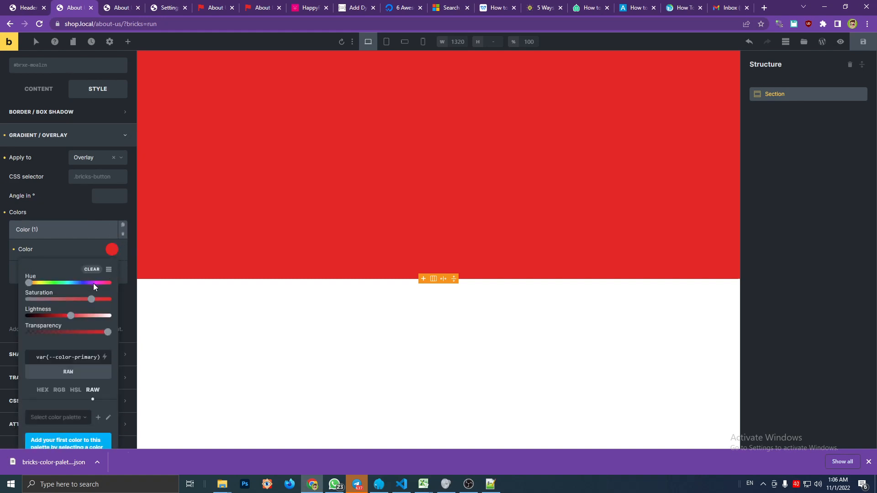
Clear the raw var(--color-primary) value from the section's overlay color and reopen its color picker.
triple_click(80, 357)
key("BackSpace")
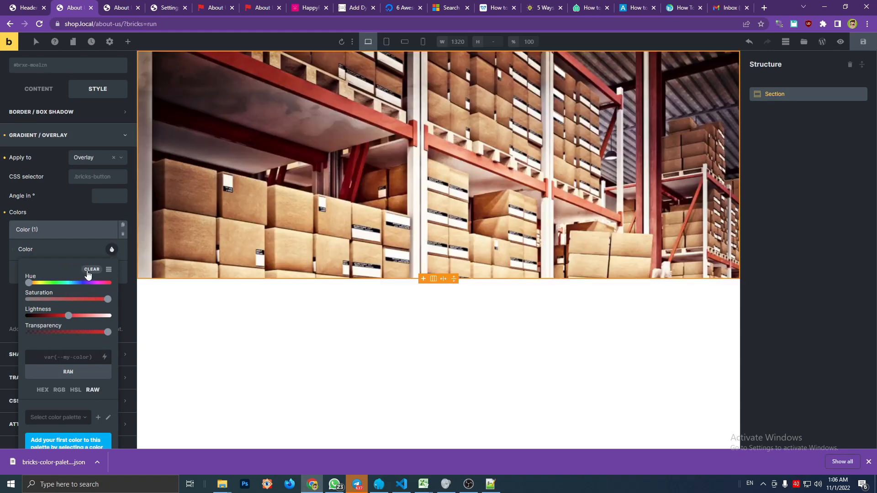
left_click(88, 251)
left_click(111, 273)
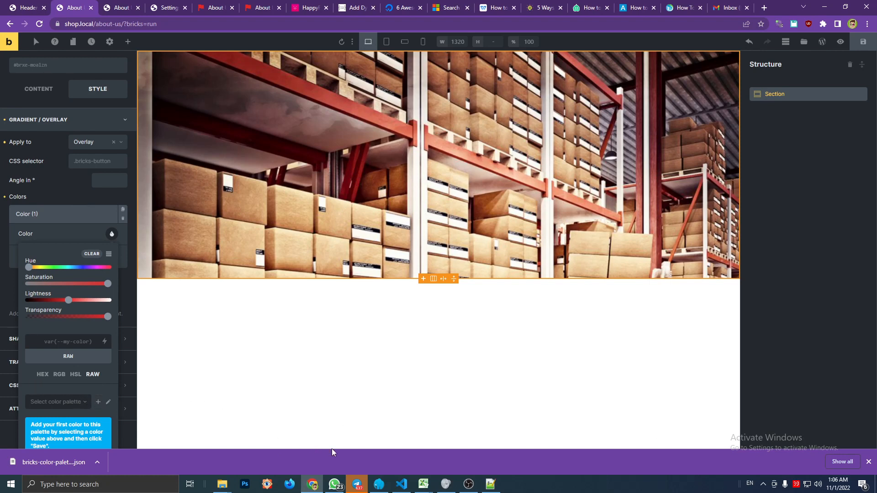
Check the edited palette JSON in Notepad++ and return to the Bricks editor.
left_click(490, 483)
left_click(347, 211)
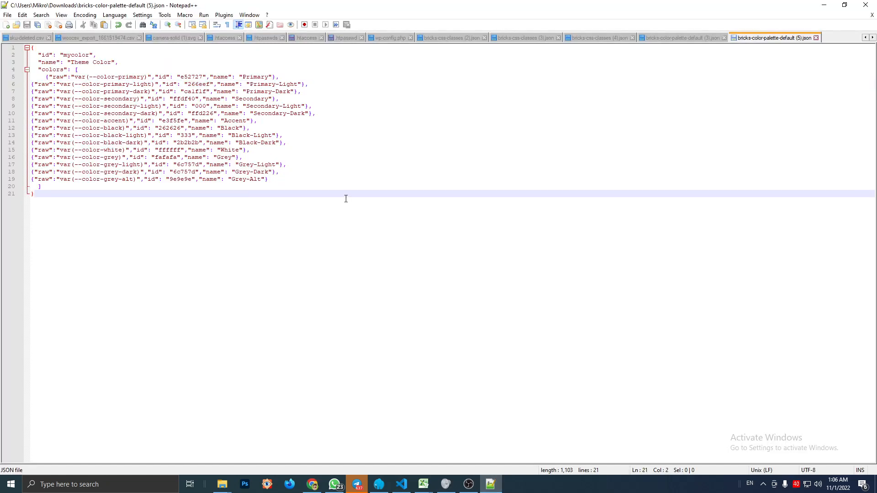
left_click(823, 5)
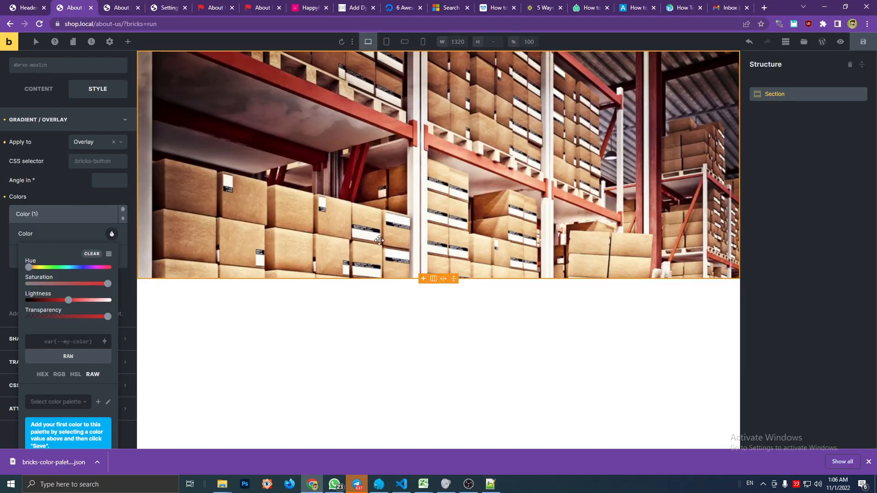
Import the edited bricks-color-palette JSON file as a new color palette and select Theme Color as the active palette.
left_click(98, 402)
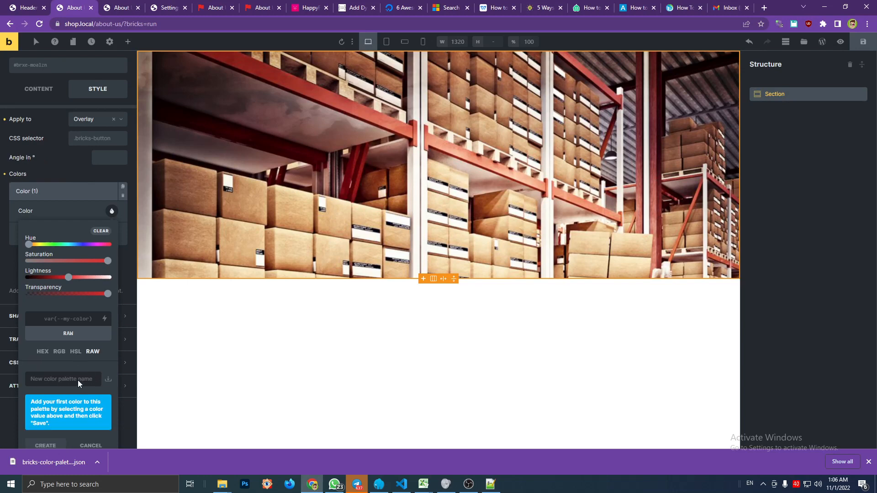
left_click(107, 379)
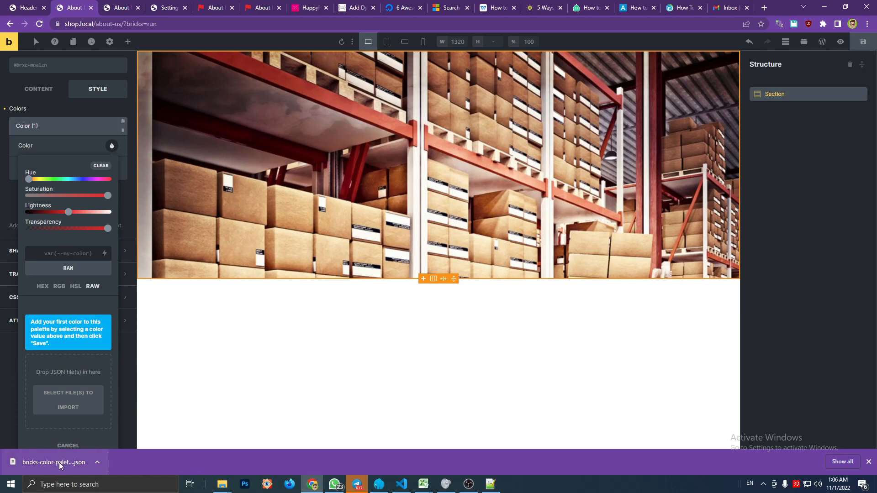
left_click_drag(59, 462, 62, 395)
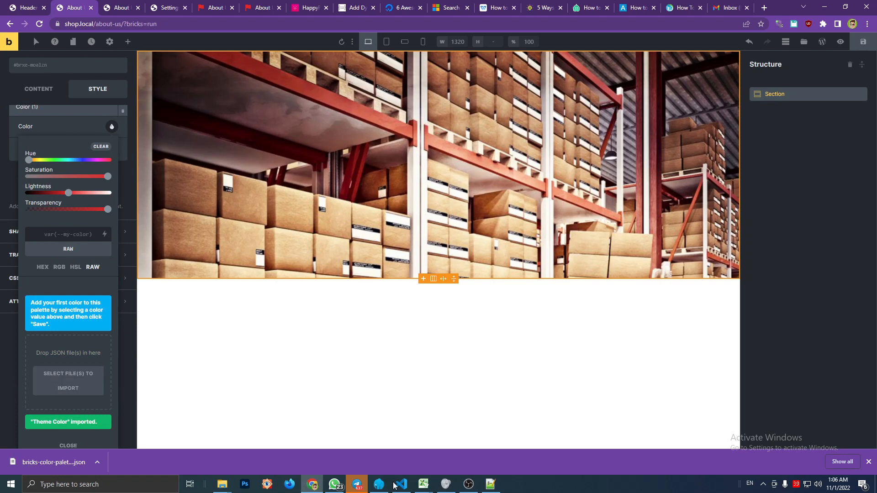
left_click(868, 462)
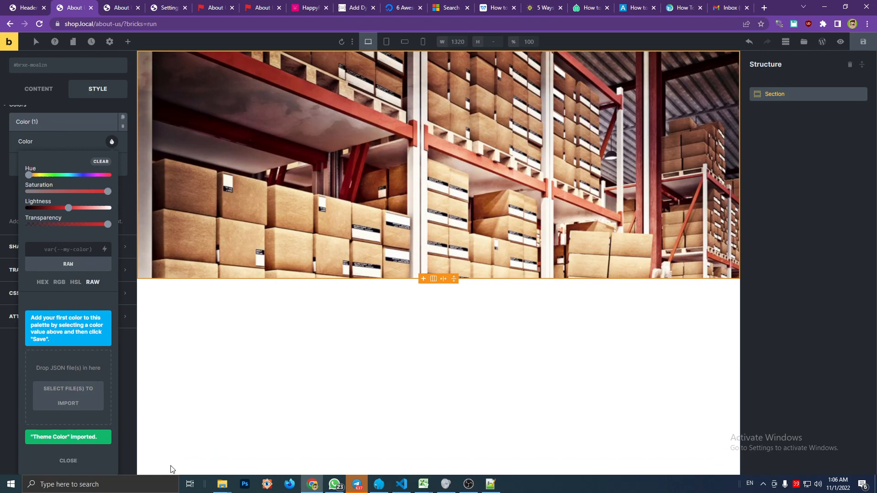
left_click(68, 462)
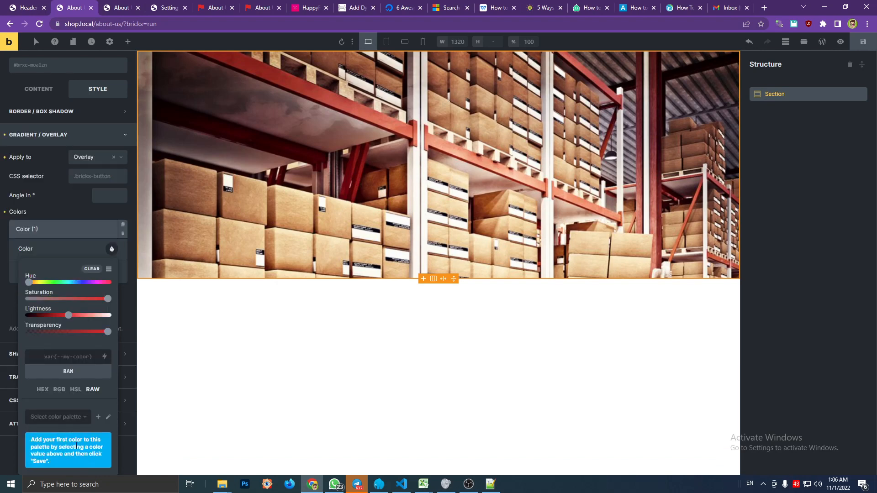
left_click(62, 416)
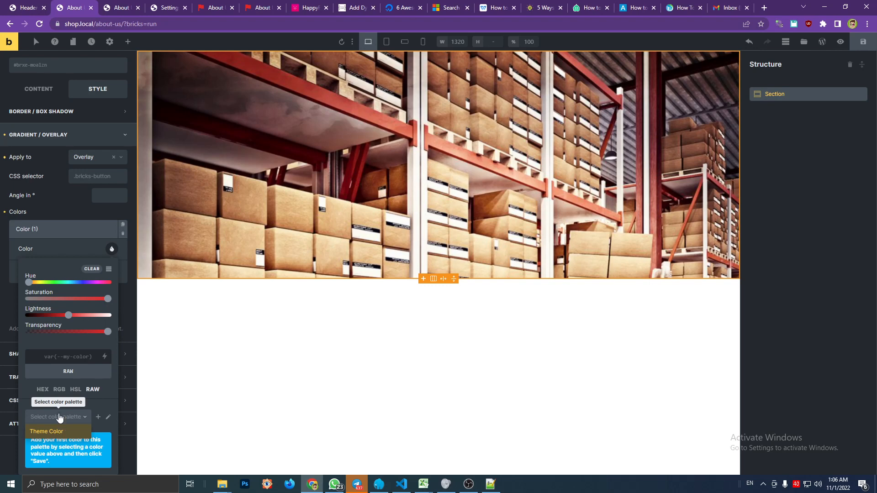
left_click(59, 432)
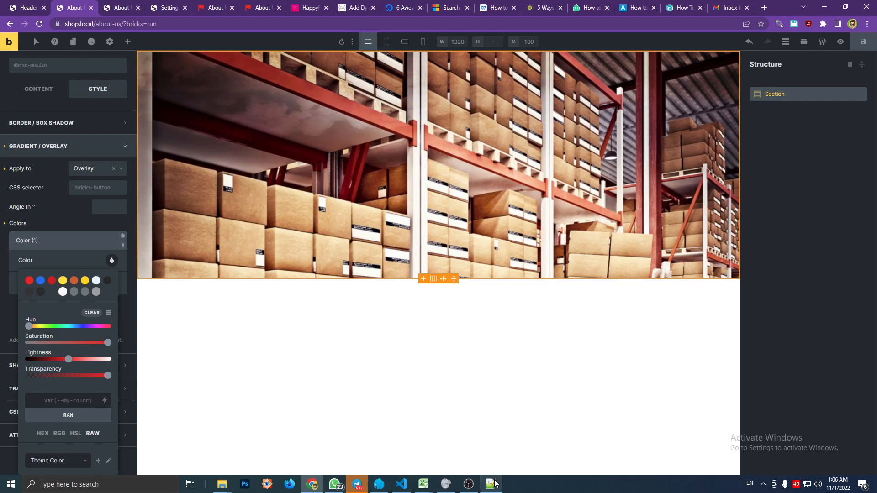
Switch to VS Code and review the color variables from --color-primary to --color-grey-alt in style.css, then return to the Bricks editor.
left_click(401, 484)
left_click(311, 283)
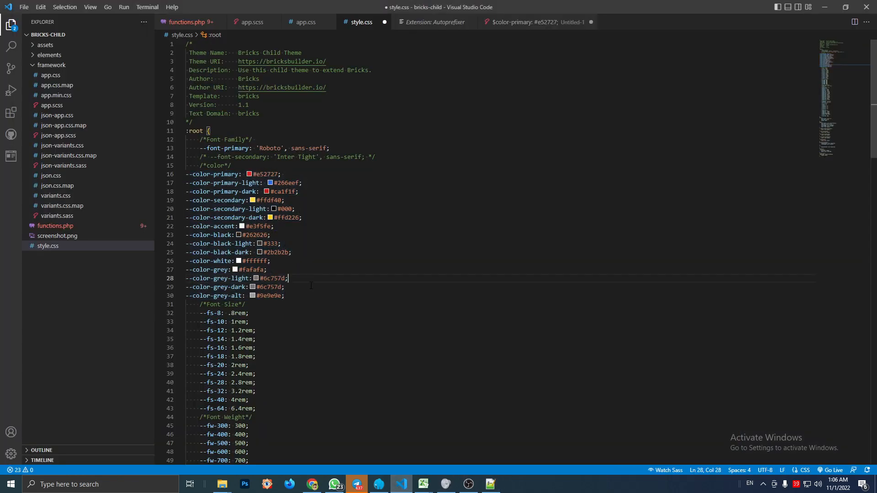
left_click_drag(285, 296, 186, 174)
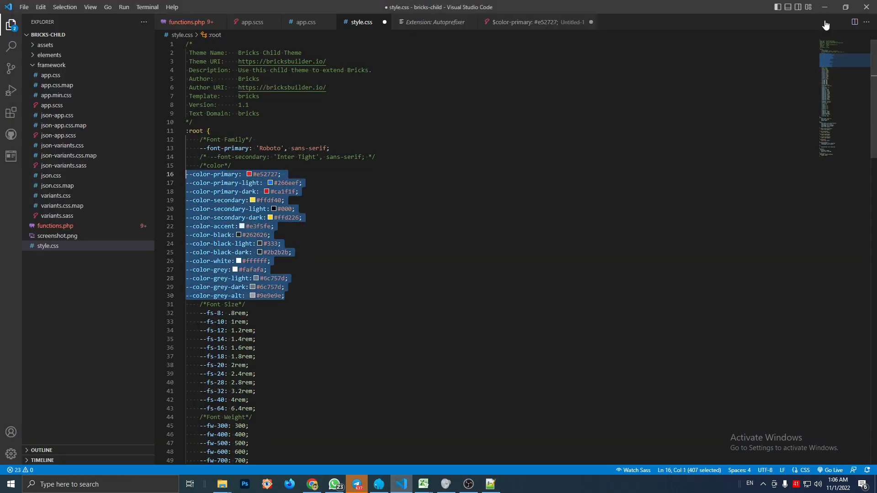
left_click(824, 7)
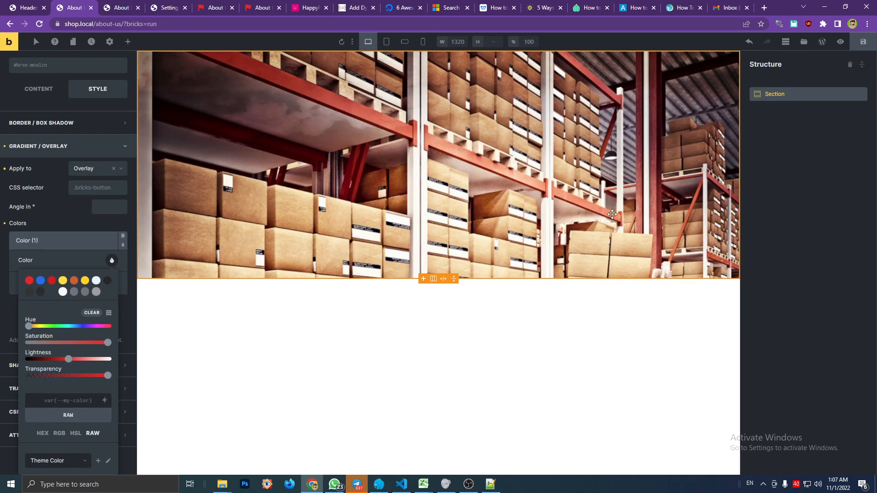
Try the Theme Color swatches grey-light, secondary-light, secondary, primary-dark, primary-light and primary on the section's overlay.
left_click(777, 94)
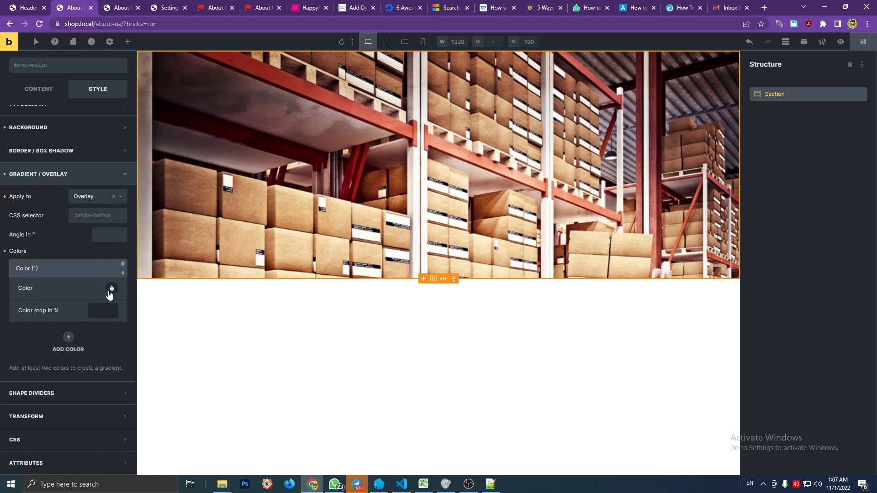
left_click(110, 290)
left_click(73, 293)
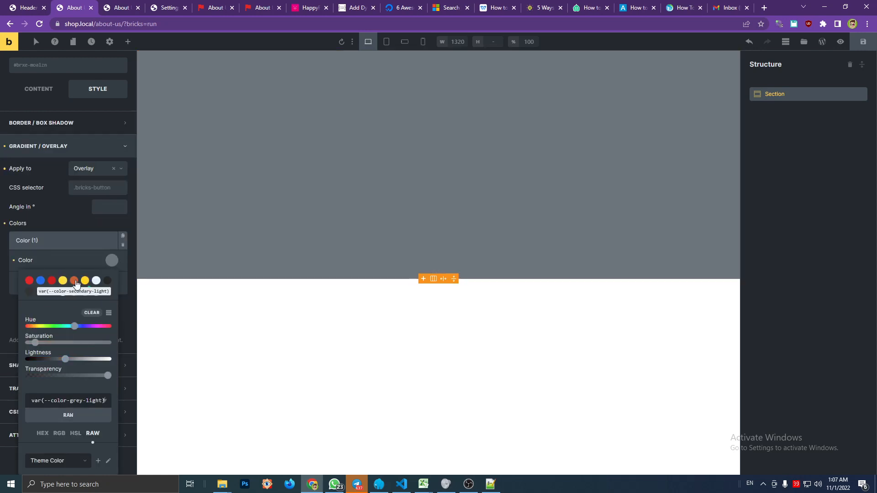
left_click(76, 282)
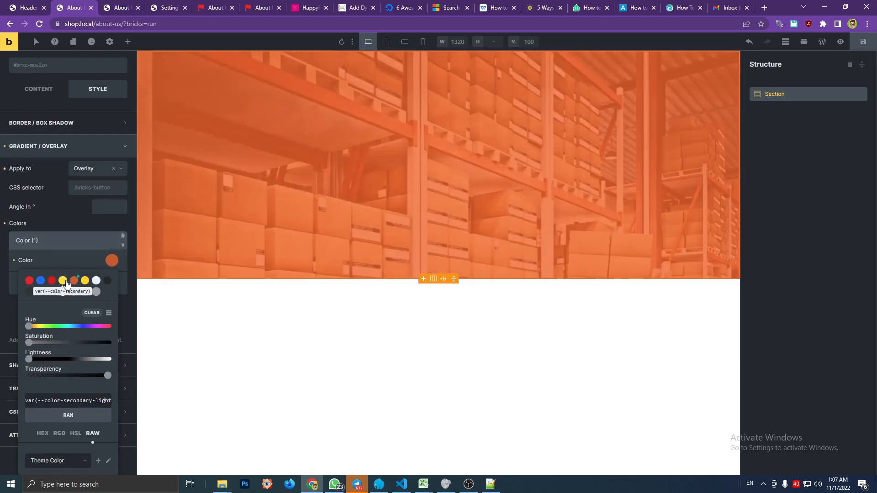
left_click(63, 282)
left_click(52, 281)
left_click(41, 280)
left_click(29, 280)
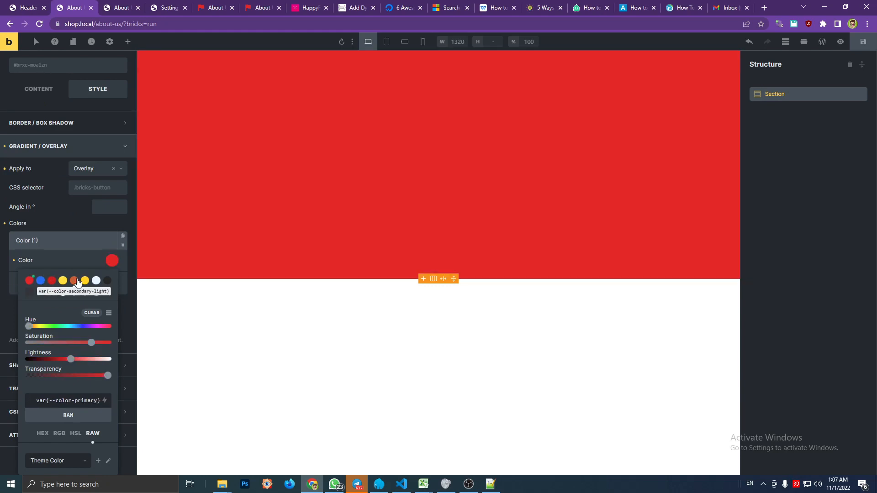
Try the black and grey swatches on the section's overlay, and set its color to var(--color-primary-light).
left_click(108, 281)
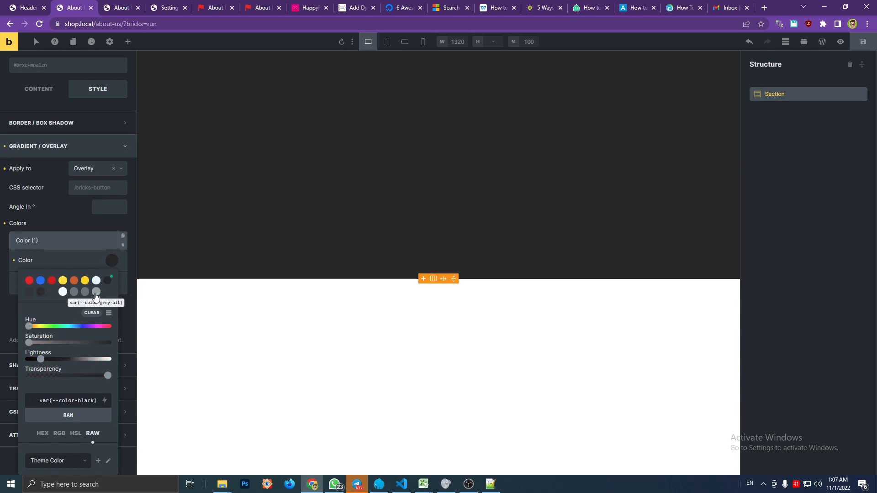
left_click(86, 292)
left_click(73, 292)
left_click(62, 291)
left_click(30, 291)
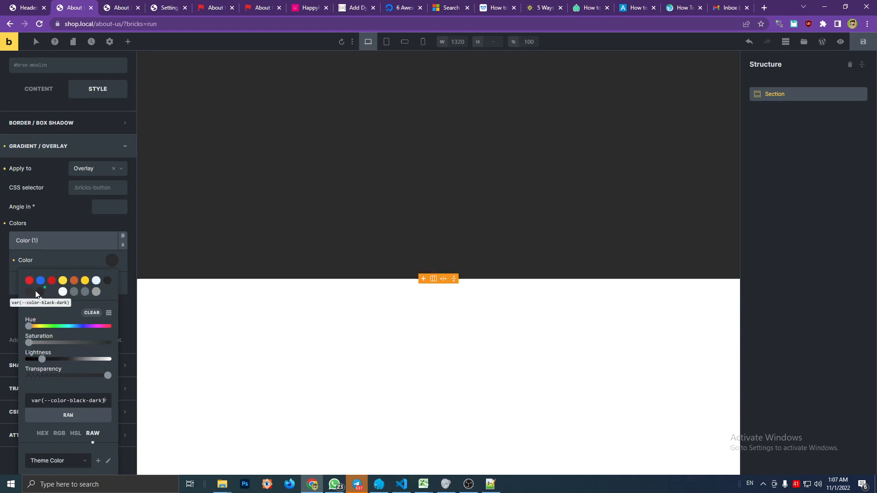
left_click(41, 280)
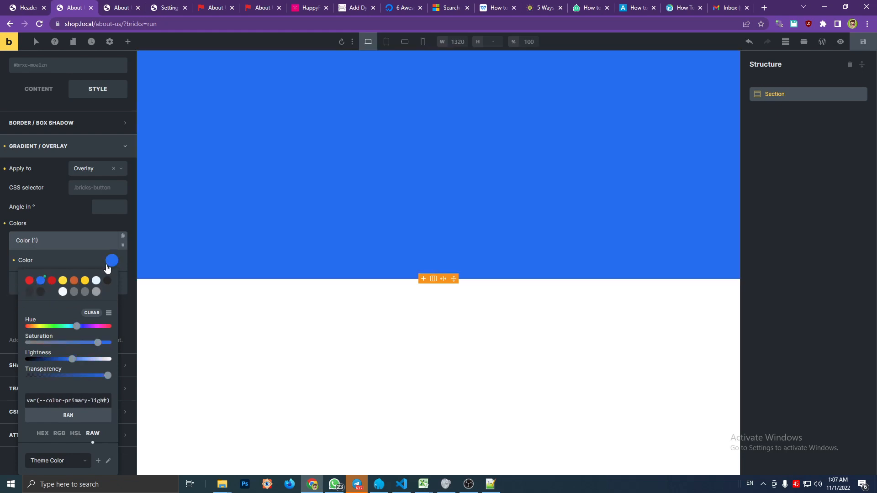
left_click(112, 261)
left_click(111, 288)
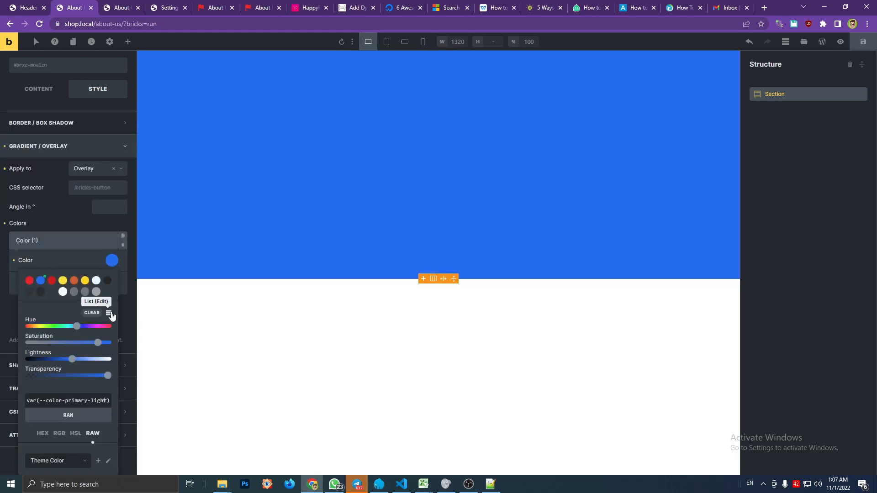
Show the Theme Color palette as a named list in the overlay's color picker, and close the picker.
left_click(110, 311)
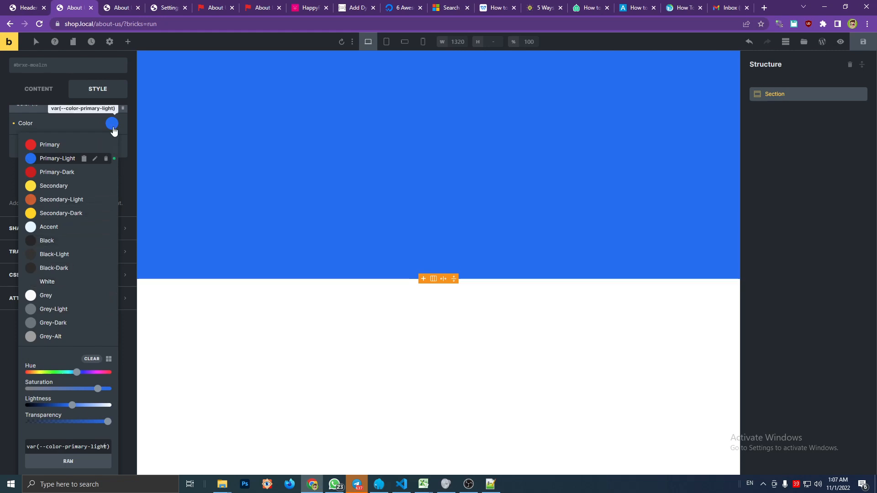
left_click(111, 125)
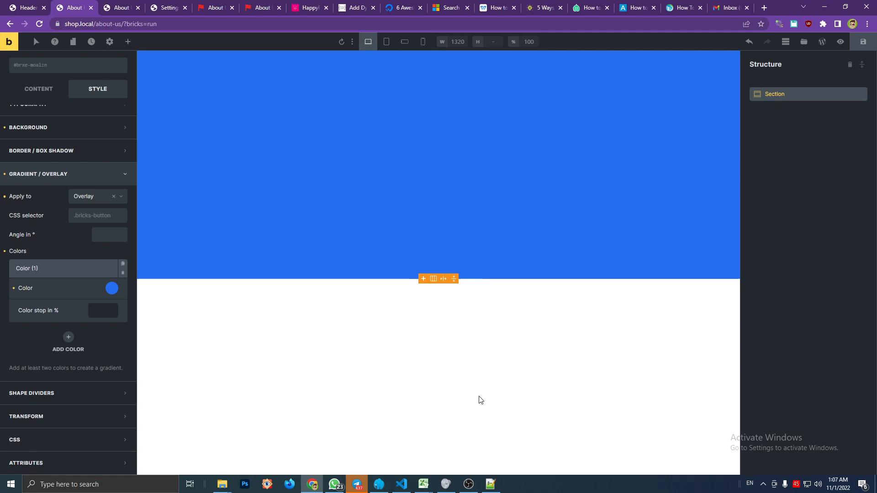
Copy the variables --color-primary to --color-grey-alt from style.css in VS Code into column A of Excel's CSS VAR COLOR TO JSON sheet.
left_click(401, 484)
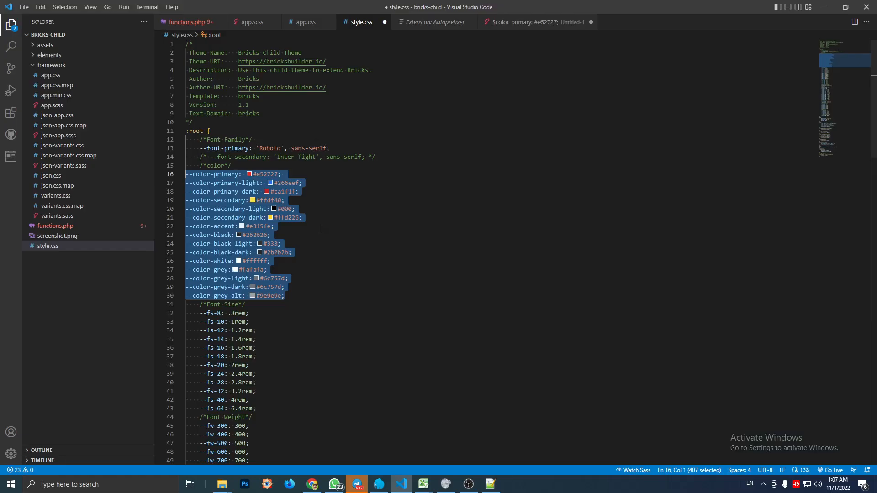
left_click(312, 233)
left_click_drag(286, 296, 186, 174)
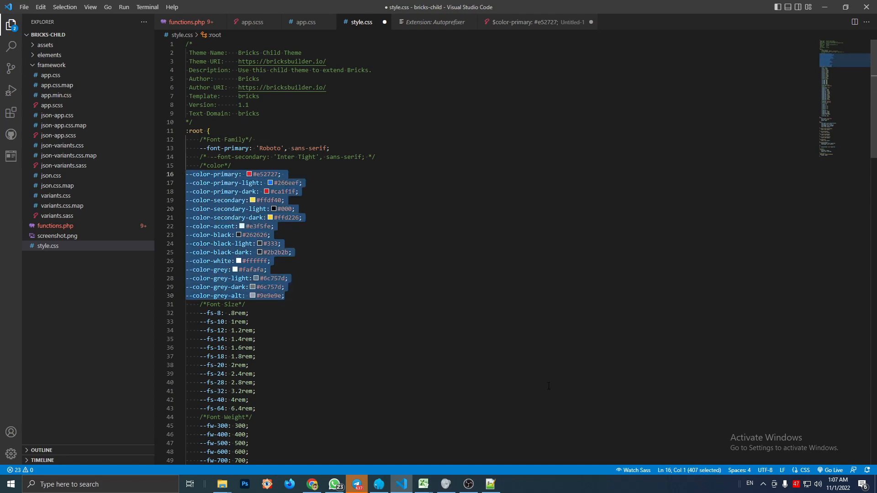
left_click(490, 484)
mouse_move(423, 484)
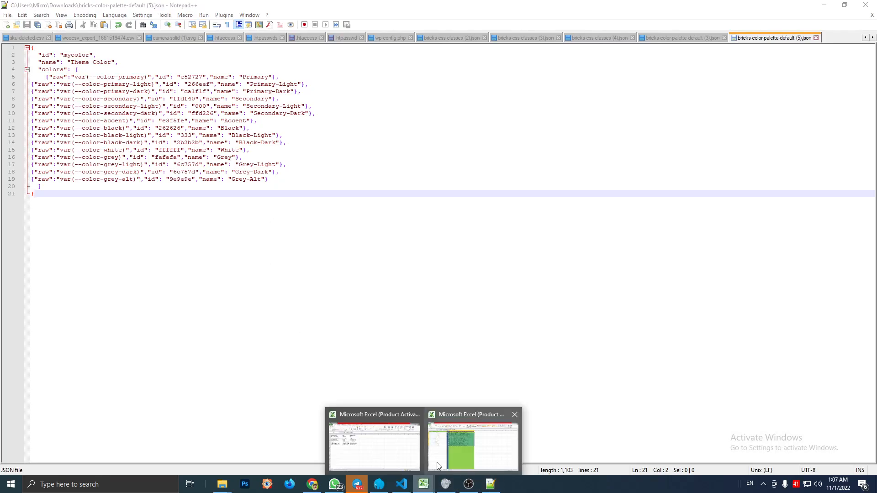
left_click(472, 441)
left_click_drag(130, 226, 48, 98)
key("ctrl+v")
Copy the generated JSON rows P2:P16 from Excel over the colors entries of bricks-color-palette-default (5).json in Notepad++.
left_click(292, 182)
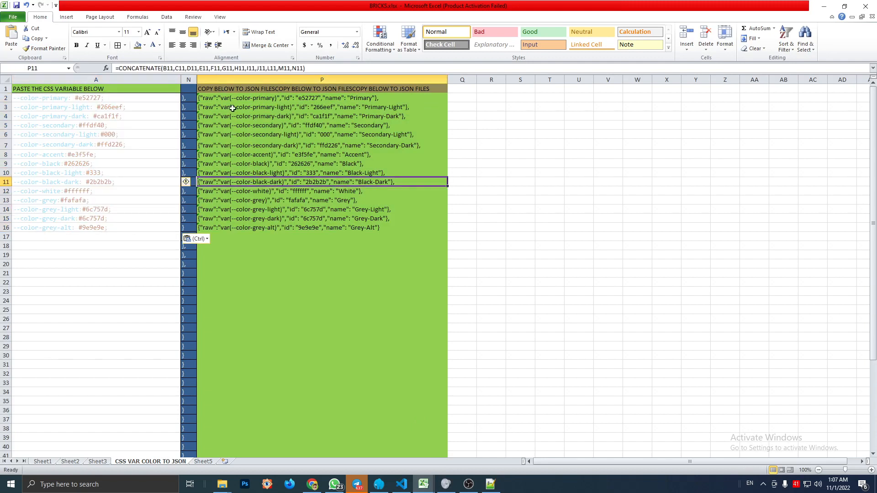
left_click_drag(213, 95, 361, 228)
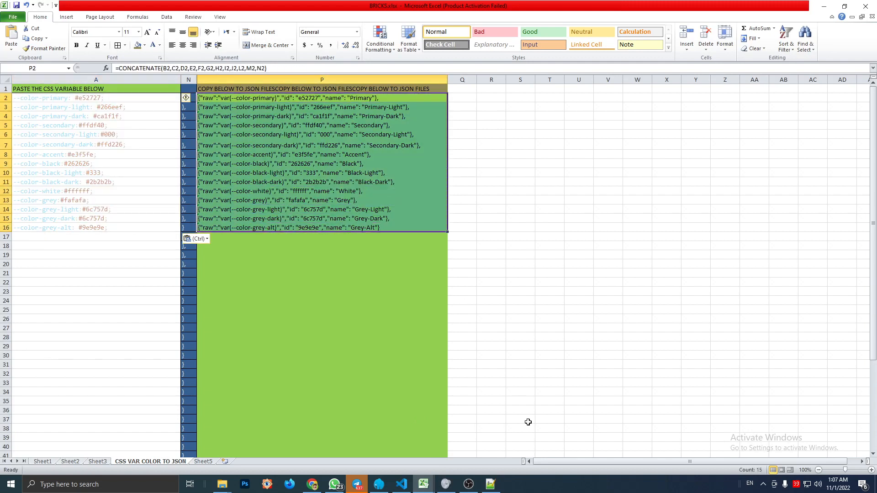
key("ctrl+c")
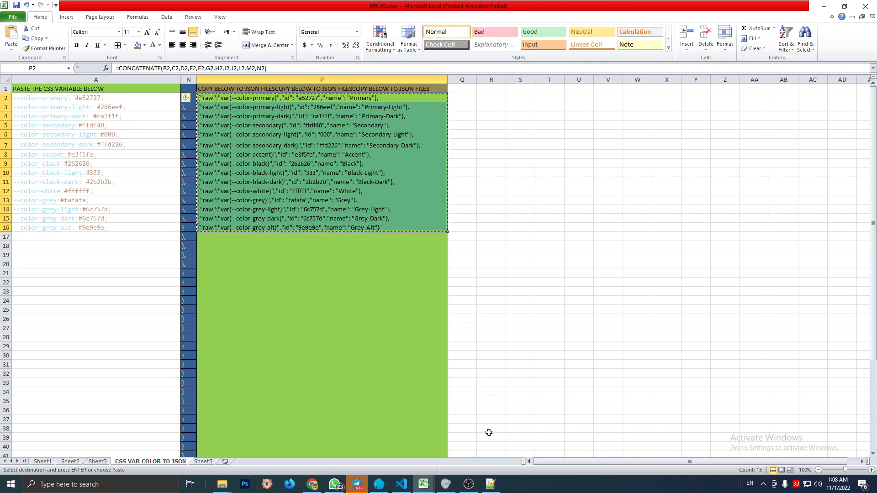
left_click(490, 484)
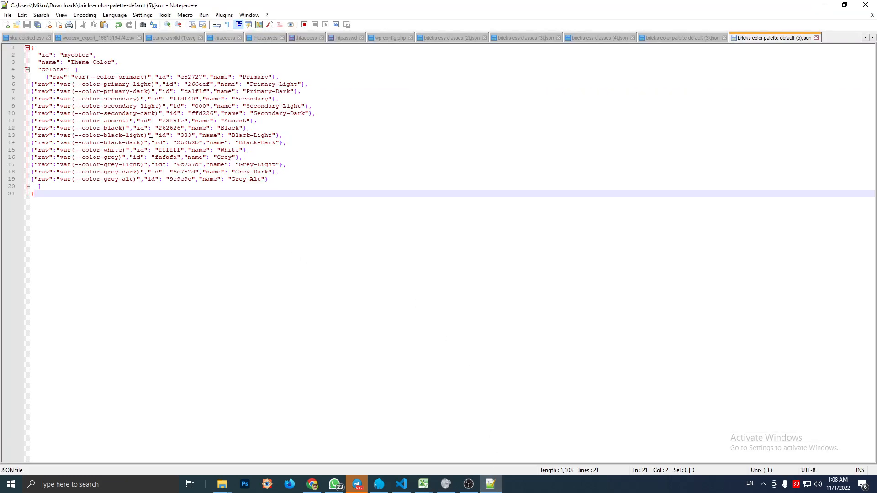
left_click(50, 70)
left_click_drag(42, 77, 280, 179)
key("ctrl+v")
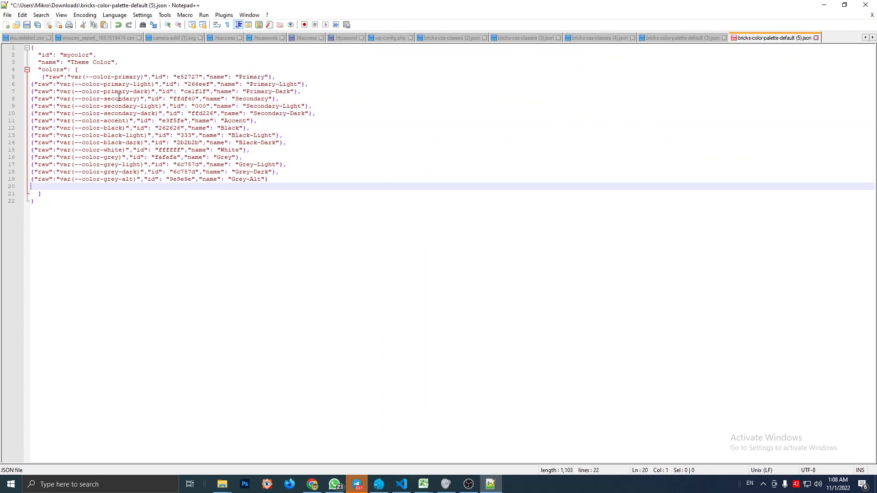
Check the palette's id mycolor and name Theme Color in the JSON file, and save it.
double_click(65, 55)
left_click(77, 61)
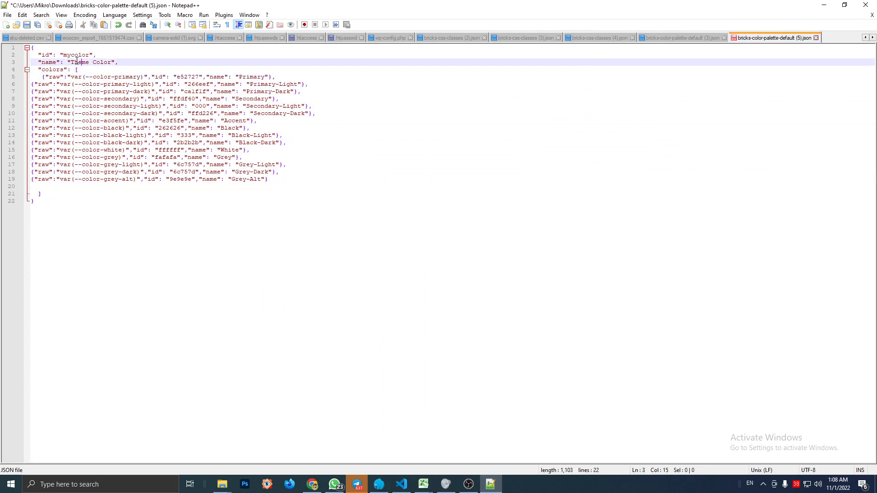
double_click(78, 61)
left_click(311, 131)
key("ctrl+s")
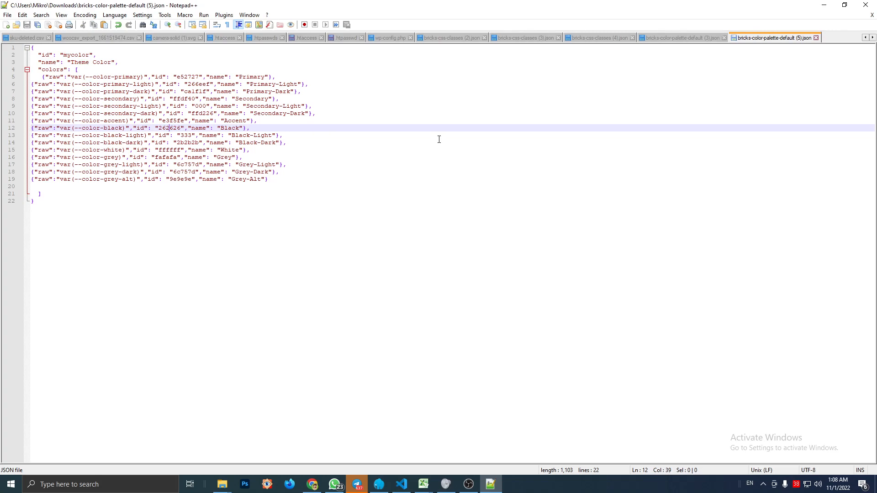
Switch to VS Code and save the child theme's style.css.
left_click(402, 484)
left_click(366, 316)
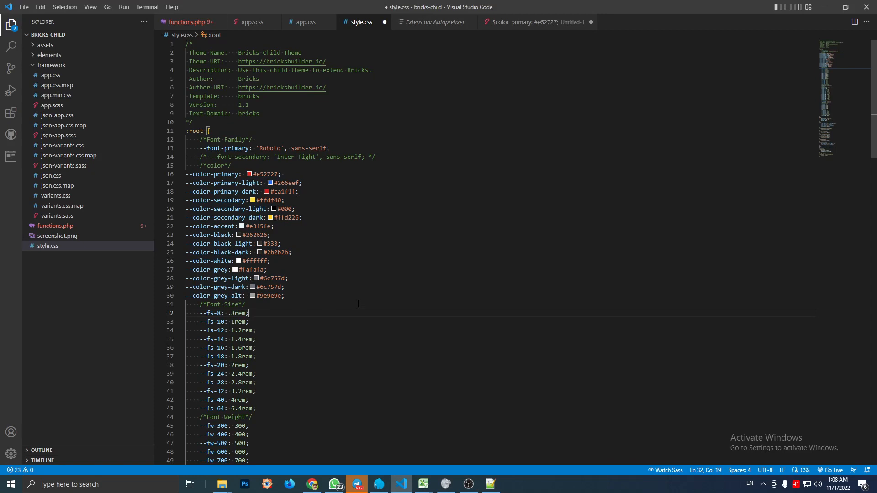
key("ctrl+s")
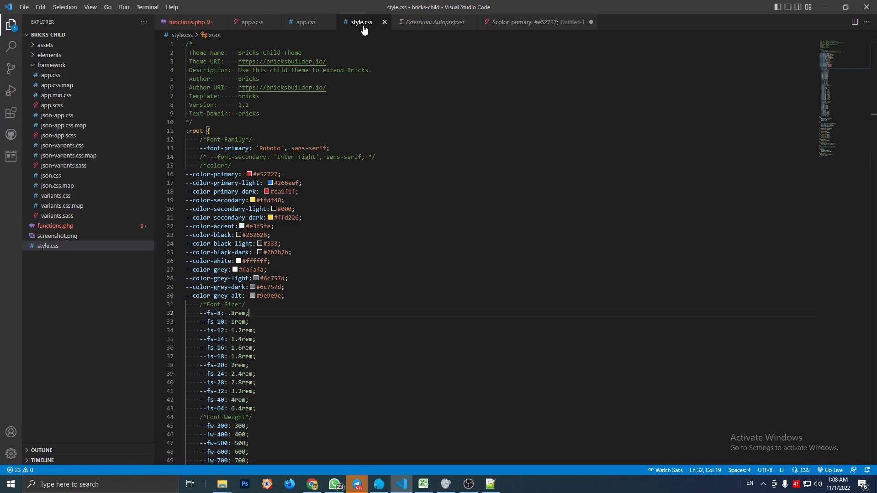
left_click(319, 227)
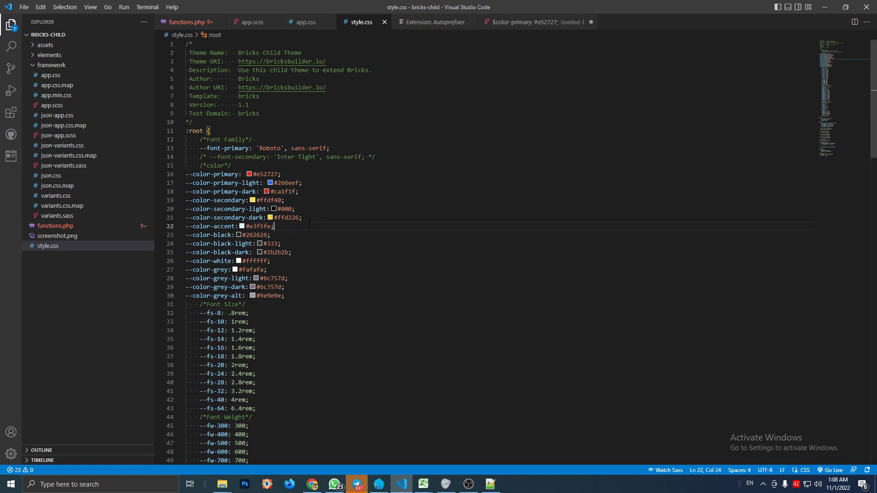
scroll(322, 240, "down", 4)
scroll(324, 238, "up", 4)
left_click(317, 257)
scroll(340, 259, "down", 3)
scroll(340, 259, "up", 5)
Return to the Bricks editor in Chrome and review the named Theme Color swatches in the overlay's color picker.
left_click(824, 7)
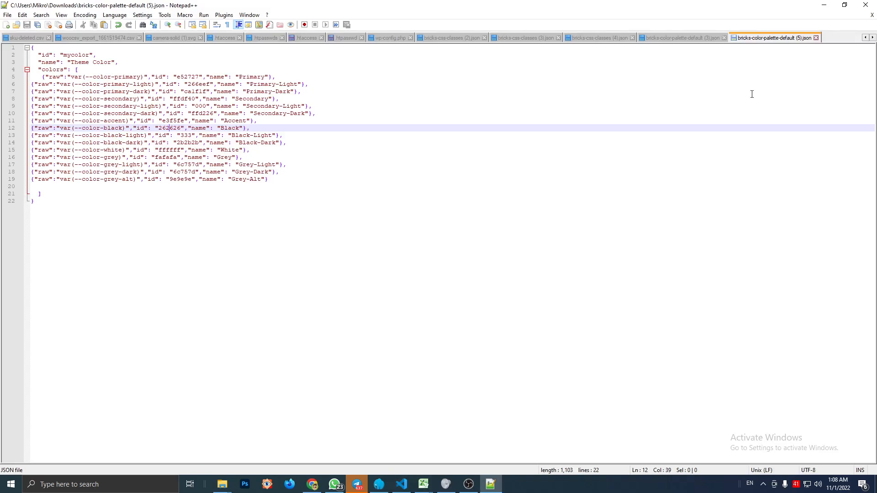
left_click(823, 6)
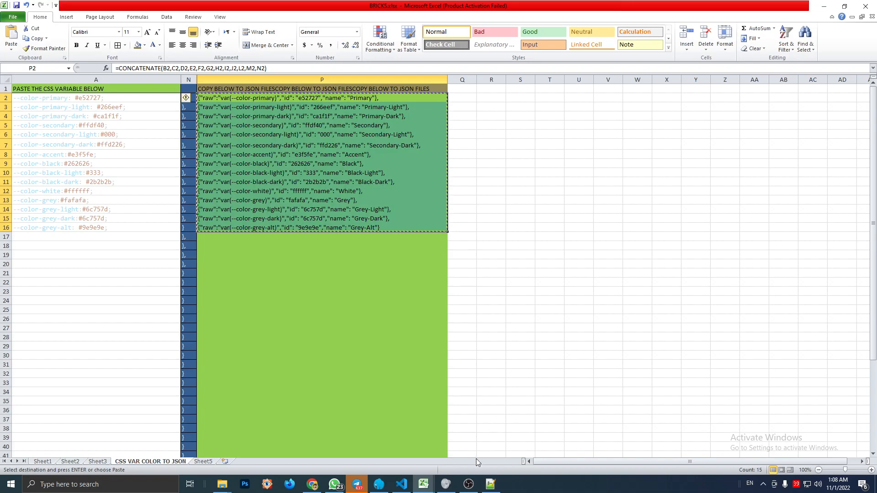
left_click(312, 484)
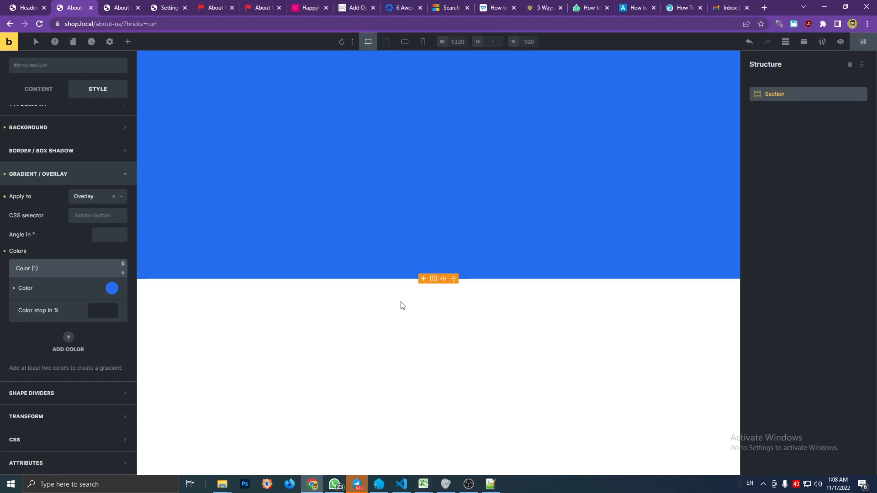
left_click(112, 288)
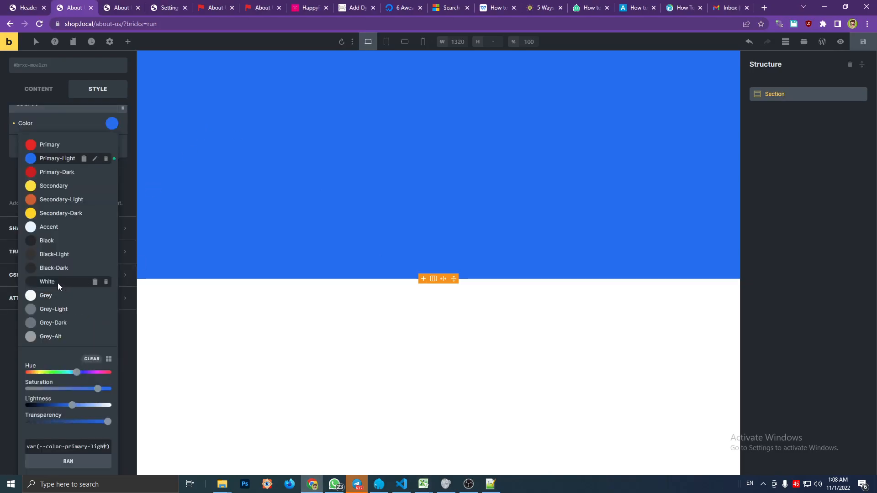
left_click(112, 127)
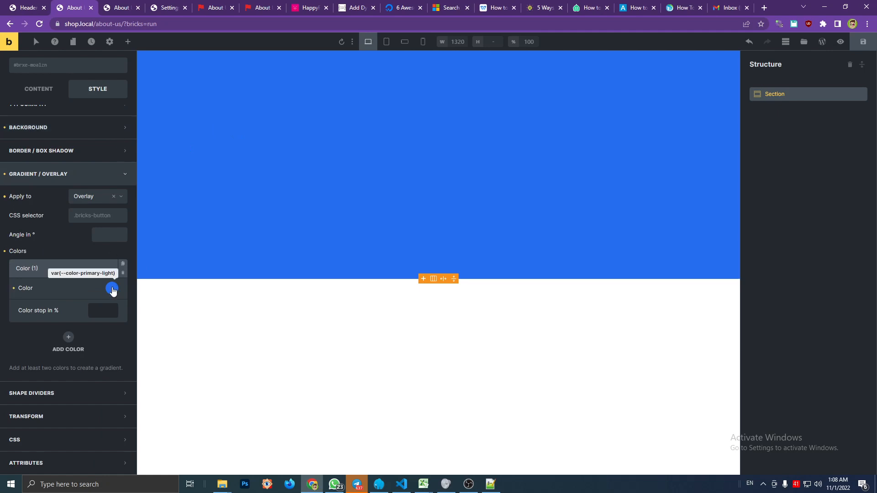
left_click(111, 288)
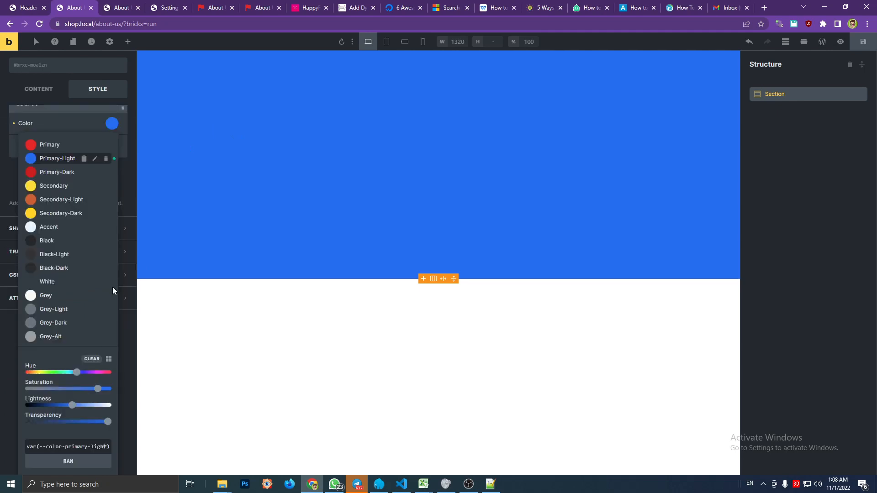
left_click(112, 123)
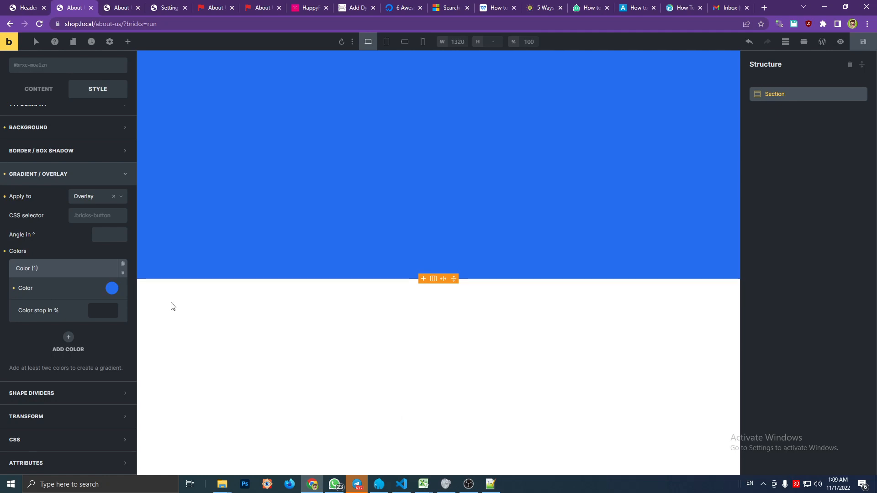
Try the Grey swatch on the section's overlay, set the overlay to Black-Light instead, and save the page.
left_click(112, 288)
left_click(30, 296)
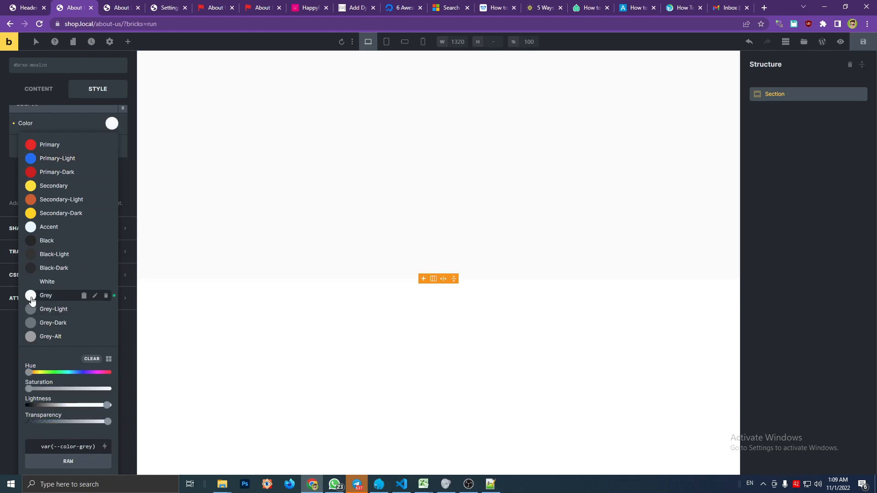
left_click(33, 256)
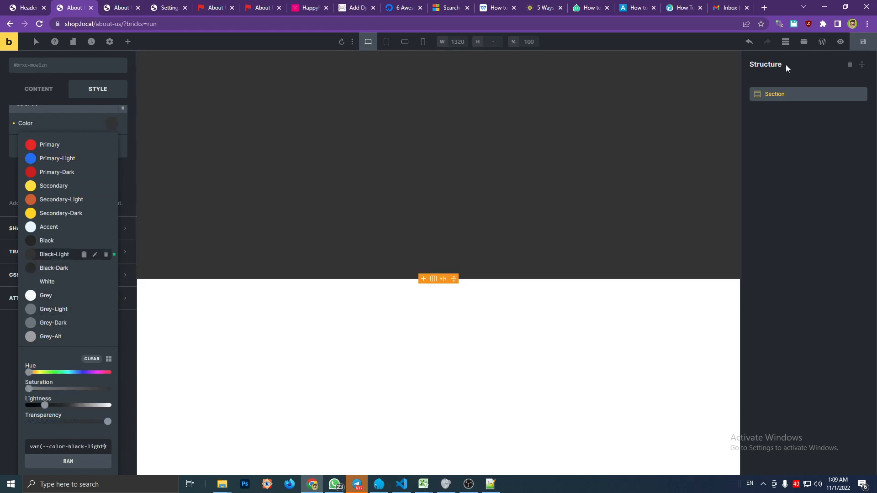
left_click(863, 42)
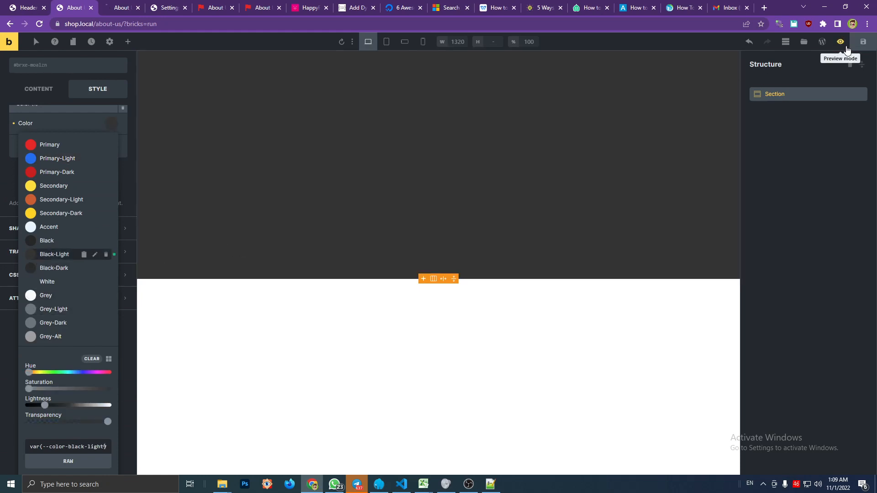
Switch to the front-end About page and expand the main brx-content element in the DevTools element tree.
key("ctrl+Tab")
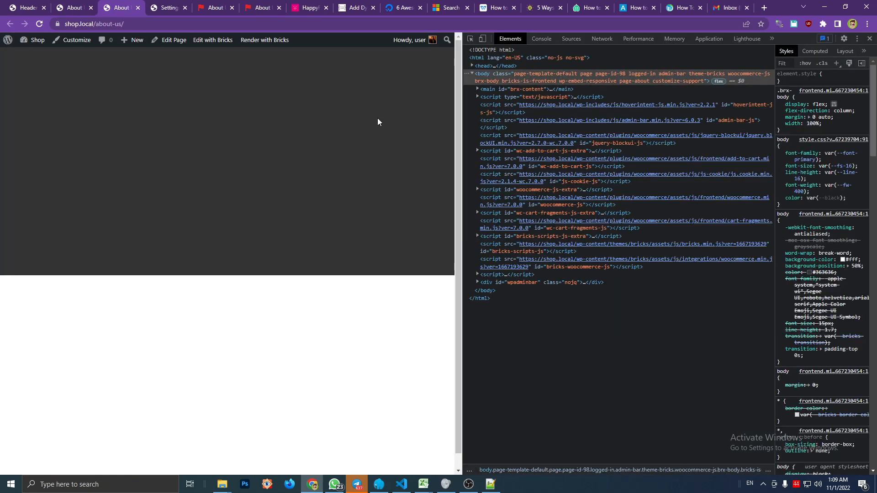
left_click(477, 89)
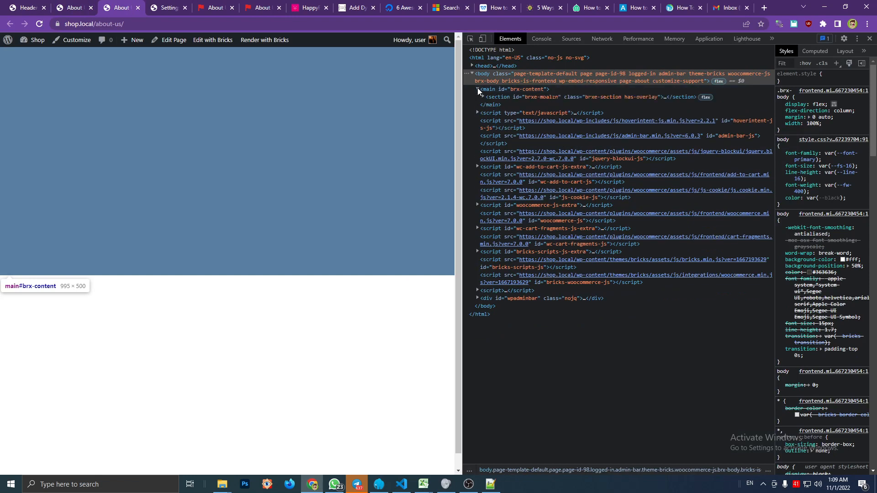